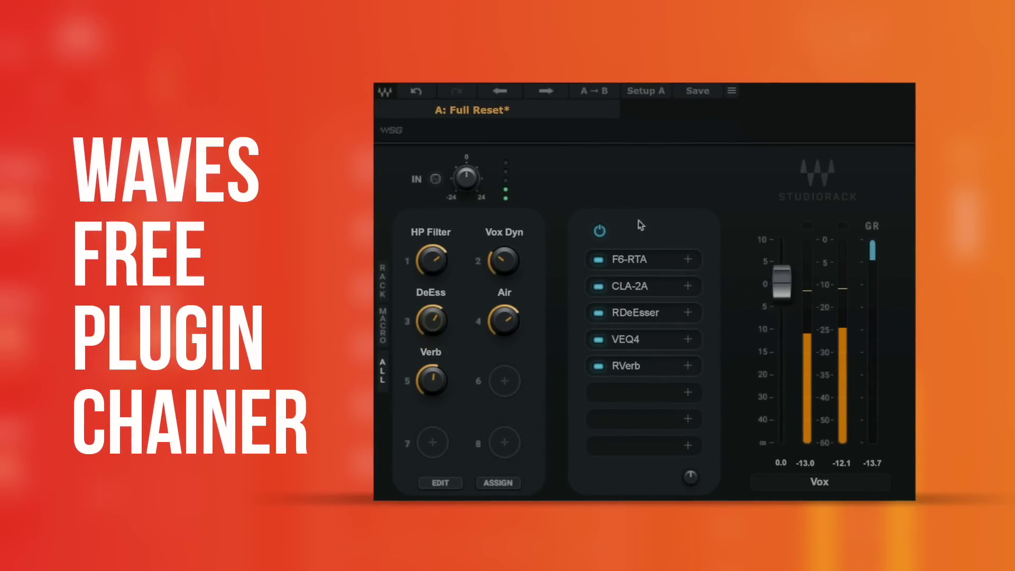
- Add L3 MultiMaximizer to the rack and lower its MV2 Low Level setting
{"action": "left_click", "coordinate": [735, 92]}
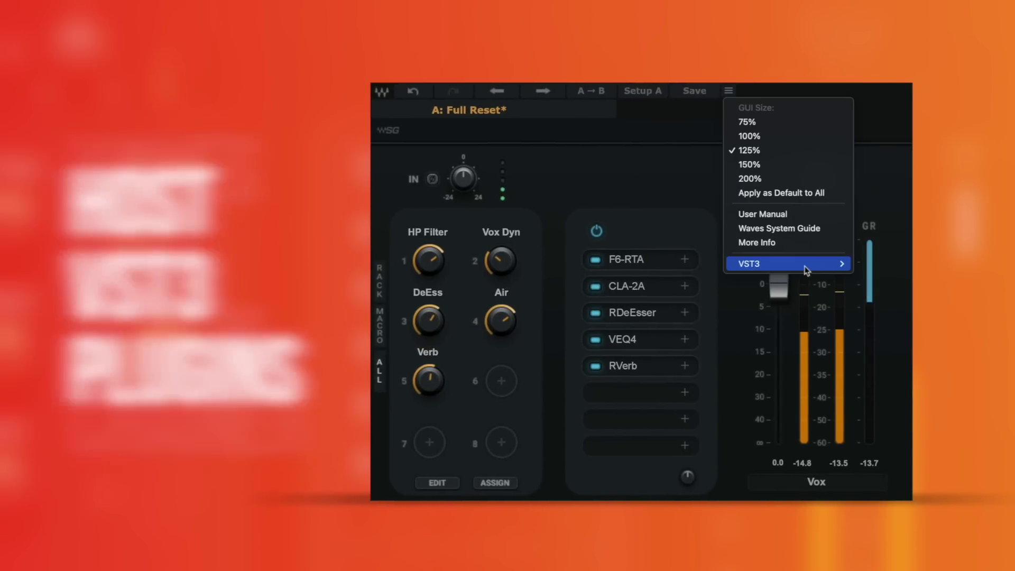
{"action": "mouse_move", "coordinate": [797, 263]}
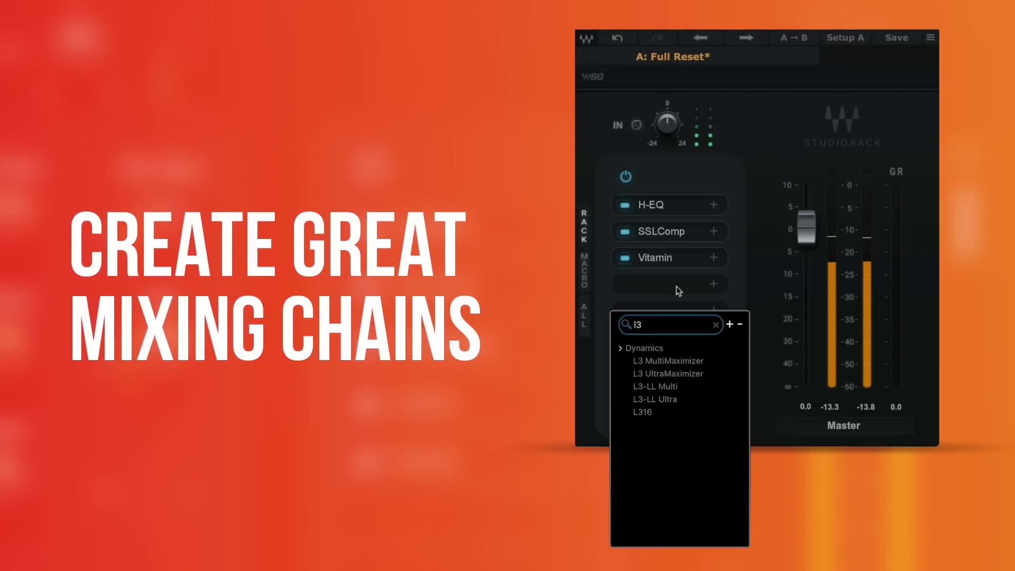
{"action": "left_click", "coordinate": [671, 361]}
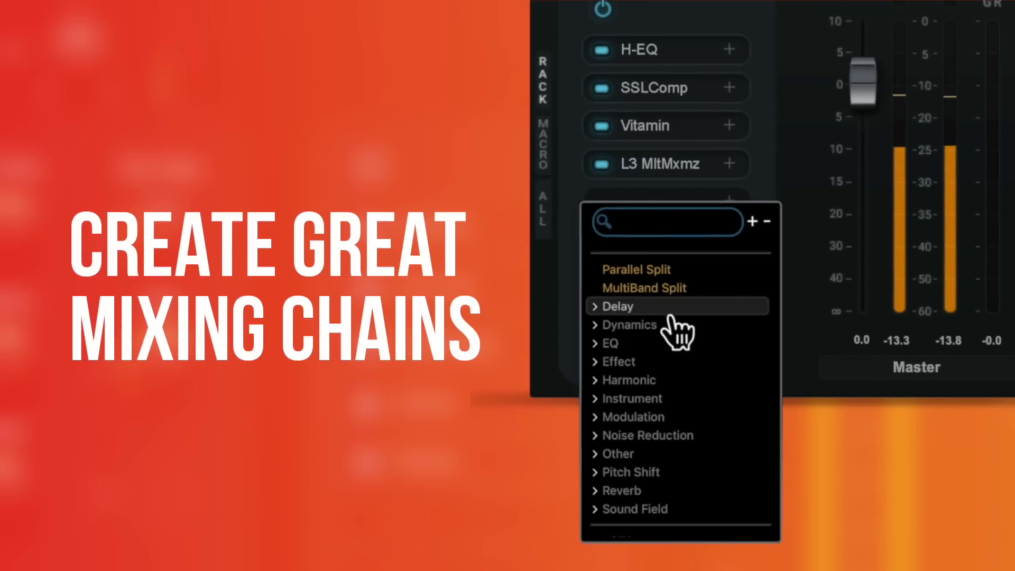
{"action": "scroll", "coordinate": [677, 331], "scroll_direction": "down", "scroll_amount": 3}
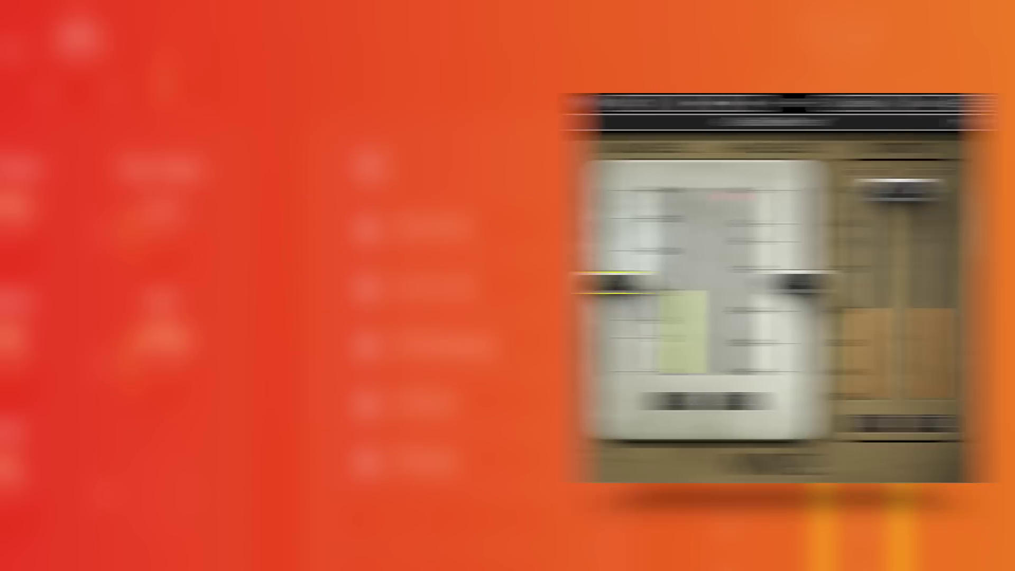
{"action": "left_click_drag", "start_coordinate": [627, 286], "coordinate": [627, 300]}
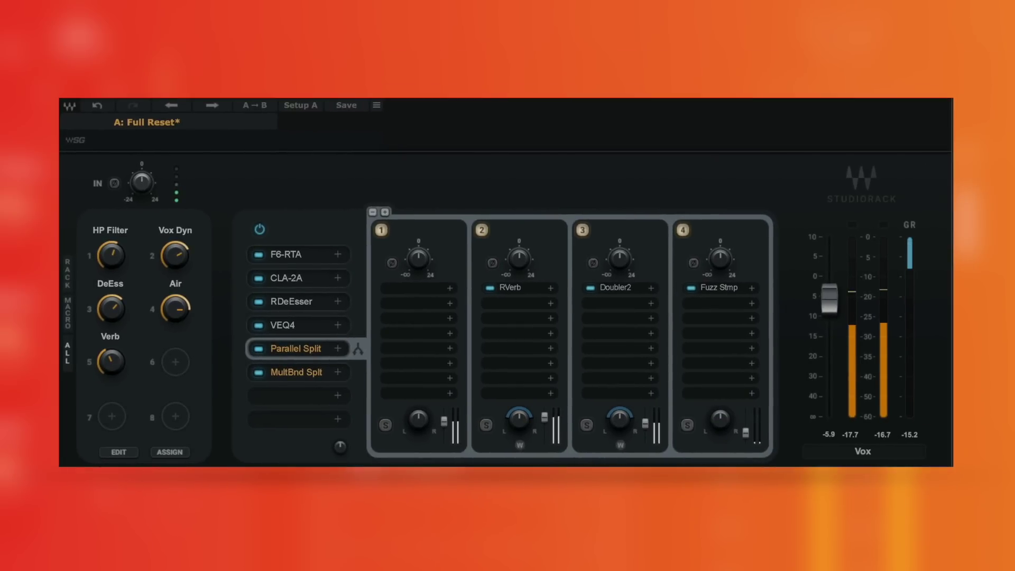
- Load a fresh, empty StudioRack on Master 1 from the preset menu, raising the VST3 scan prompt
{"action": "left_click", "coordinate": [224, 124]}
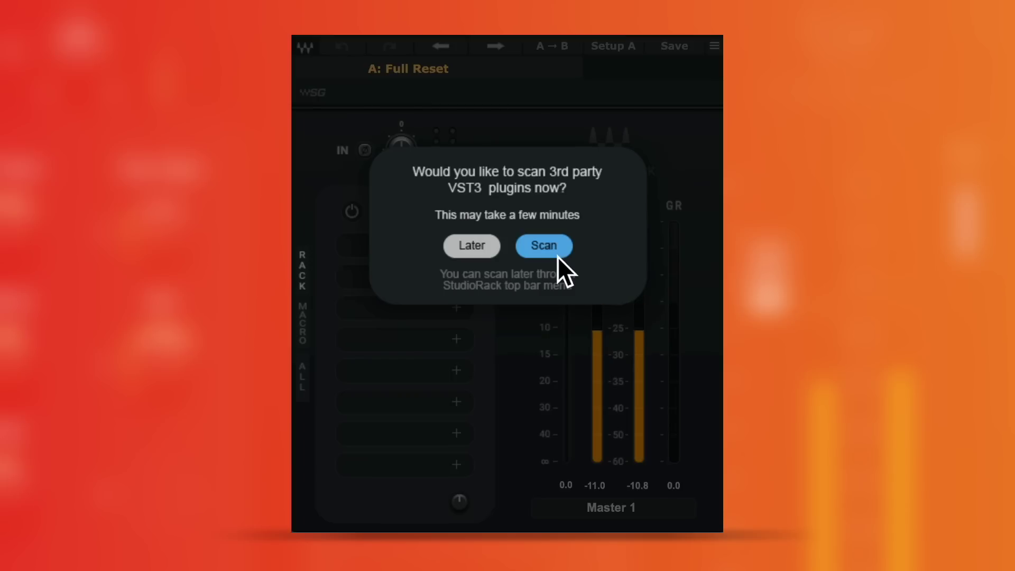
- Choose Later on the VST3 scan prompt and locate Scan plugins under the menu's VST3 entry
{"action": "left_click", "coordinate": [462, 249]}
{"action": "left_click", "coordinate": [614, 47]}
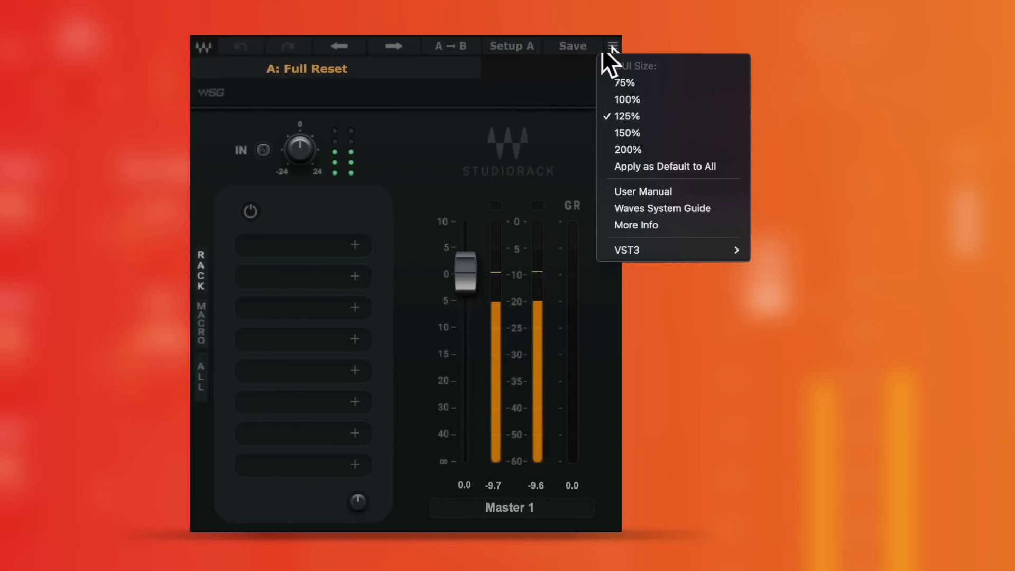
{"action": "mouse_move", "coordinate": [675, 259]}
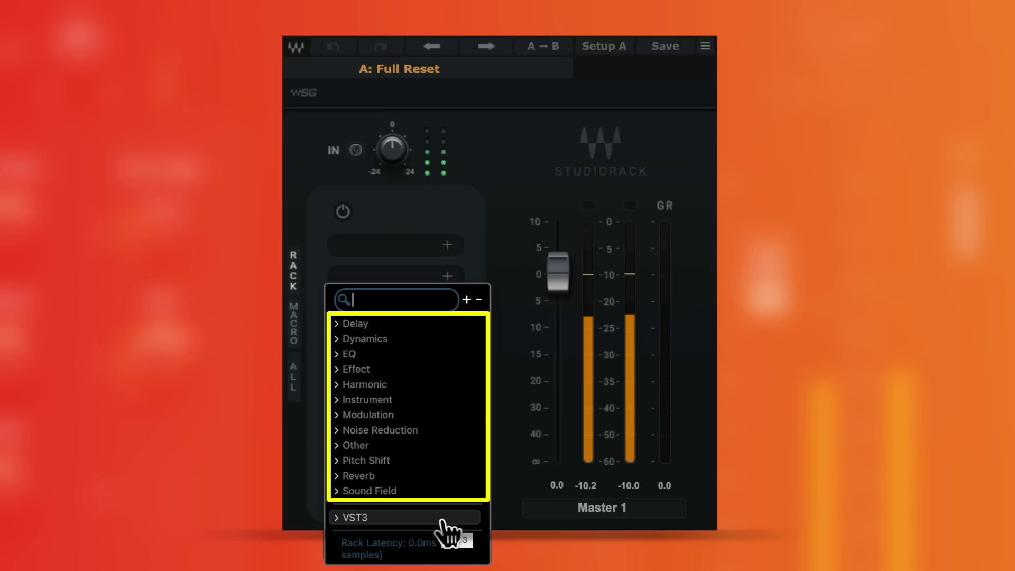
{"action": "left_click", "coordinate": [707, 46]}
{"action": "mouse_move", "coordinate": [793, 243]}
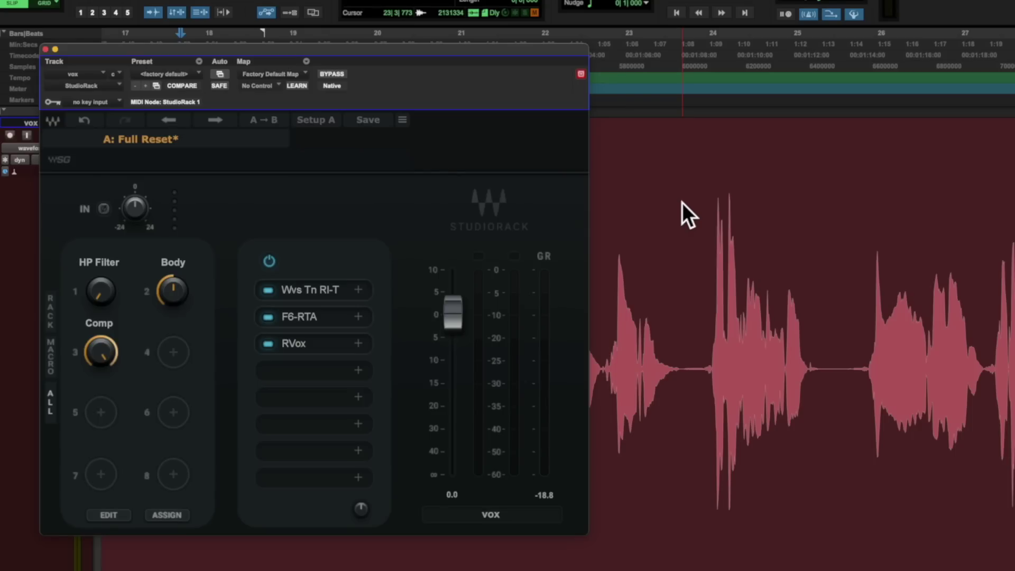
- Open the Waves Tune Real-Time editor from the Wvs Tn RI-T slot
{"action": "left_click", "coordinate": [326, 293]}
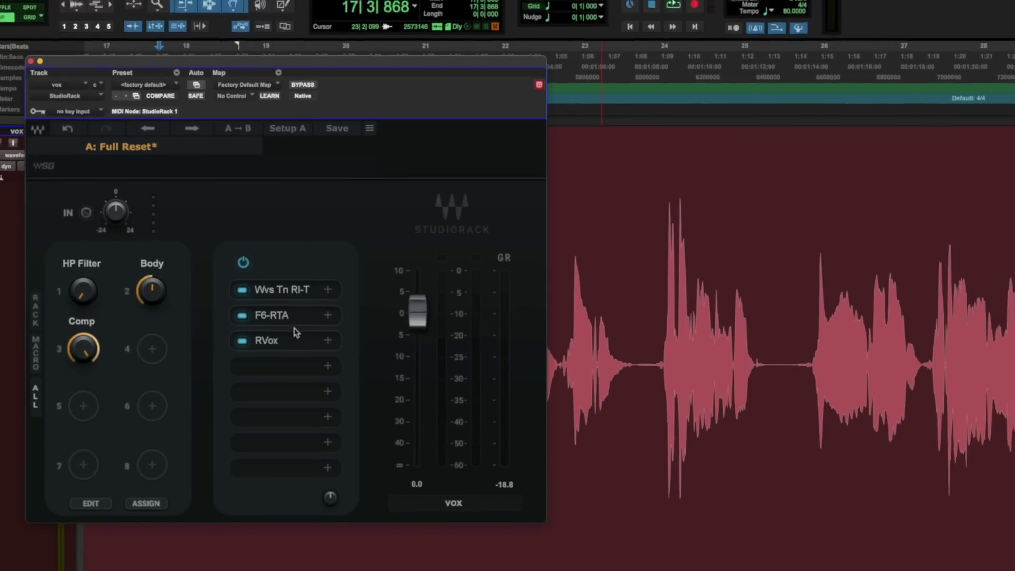
- Open F6-RTA and turn the HP Filter and Body macros, watching the F6 bands respond
{"action": "left_click", "coordinate": [311, 319]}
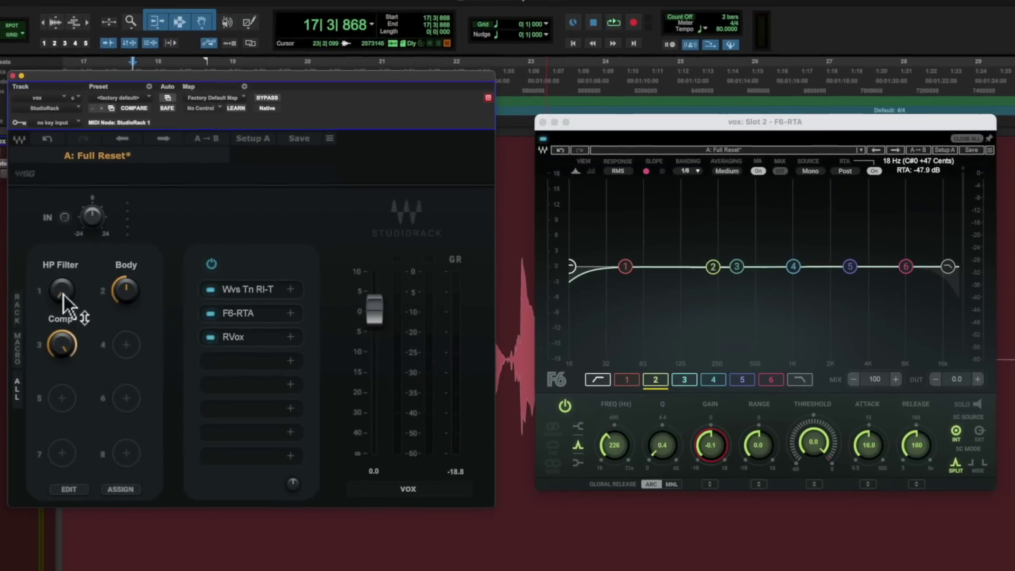
{"action": "left_click_drag", "start_coordinate": [98, 293], "coordinate": [62, 296]}
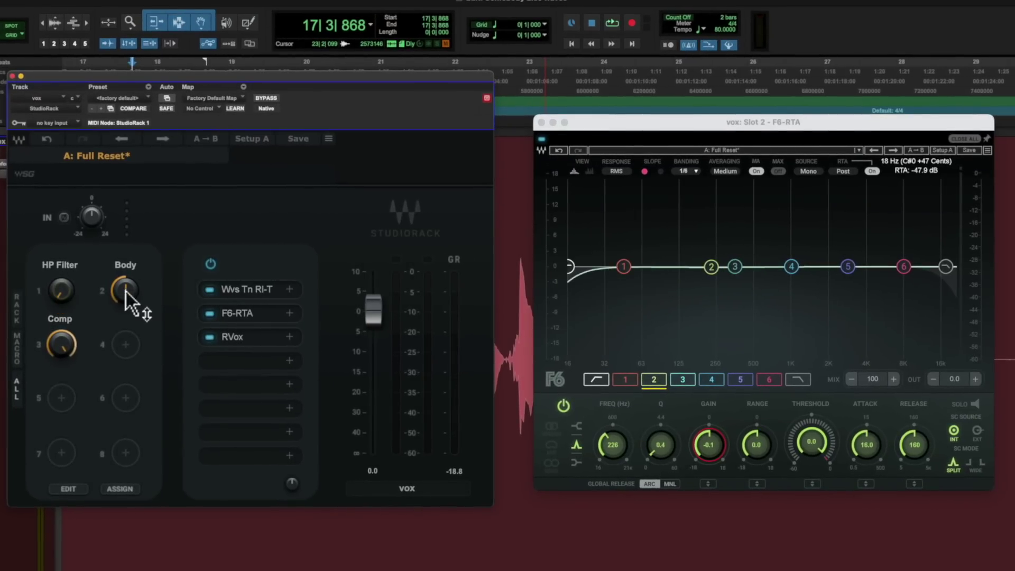
{"action": "mouse_move", "coordinate": [127, 304]}
{"action": "left_mouse_down"}
{"action": "mouse_move", "coordinate": [127, 286]}
{"action": "mouse_move", "coordinate": [127, 318]}
{"action": "left_mouse_up"}
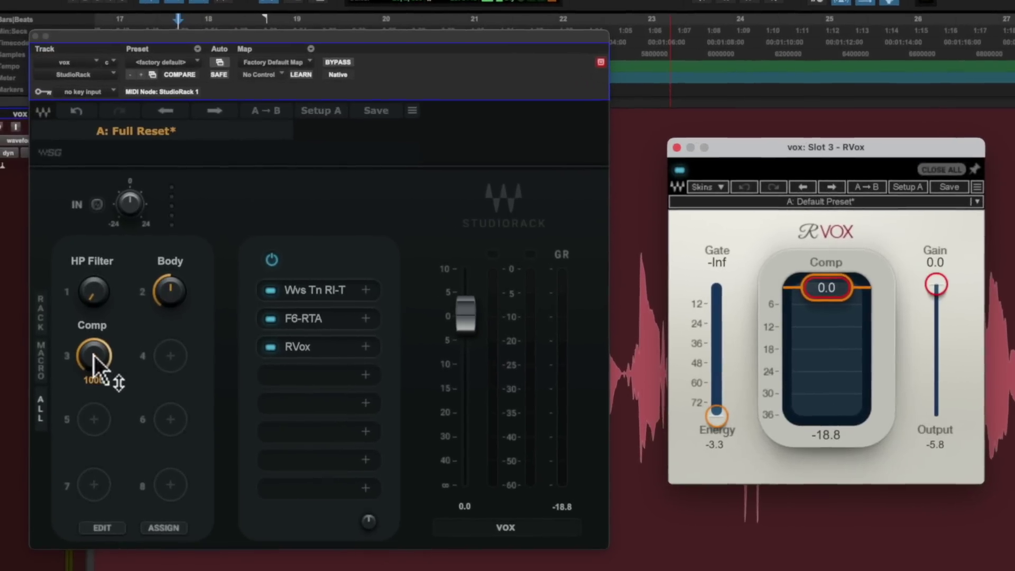
{"action": "left_click_drag", "start_coordinate": [61, 345], "coordinate": [94, 366]}
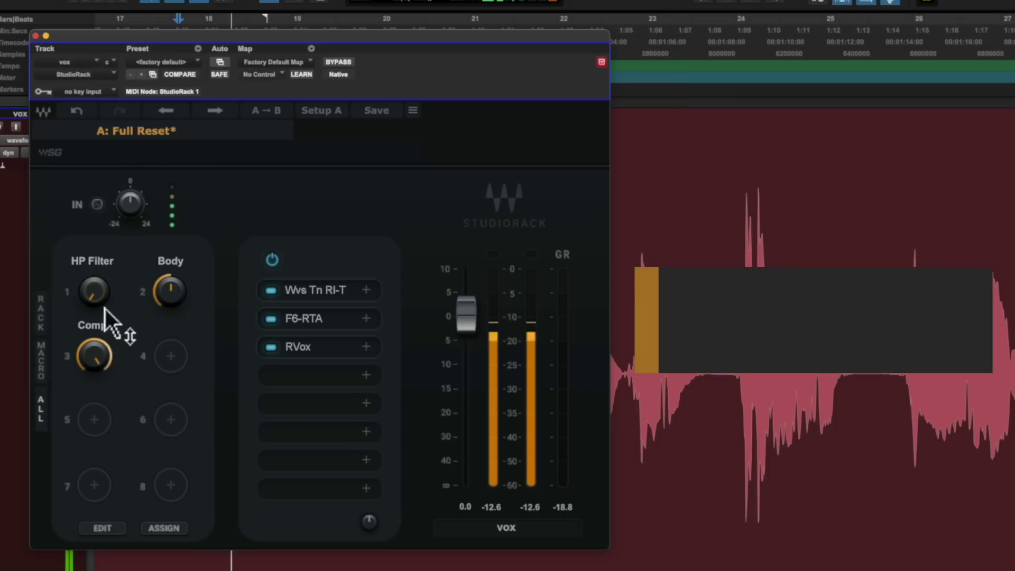
- During playback adjust HP Filter, settle Body near -1.5 and Comp at 405, then stop
{"action": "left_click_drag", "start_coordinate": [98, 298], "coordinate": [98, 266]}
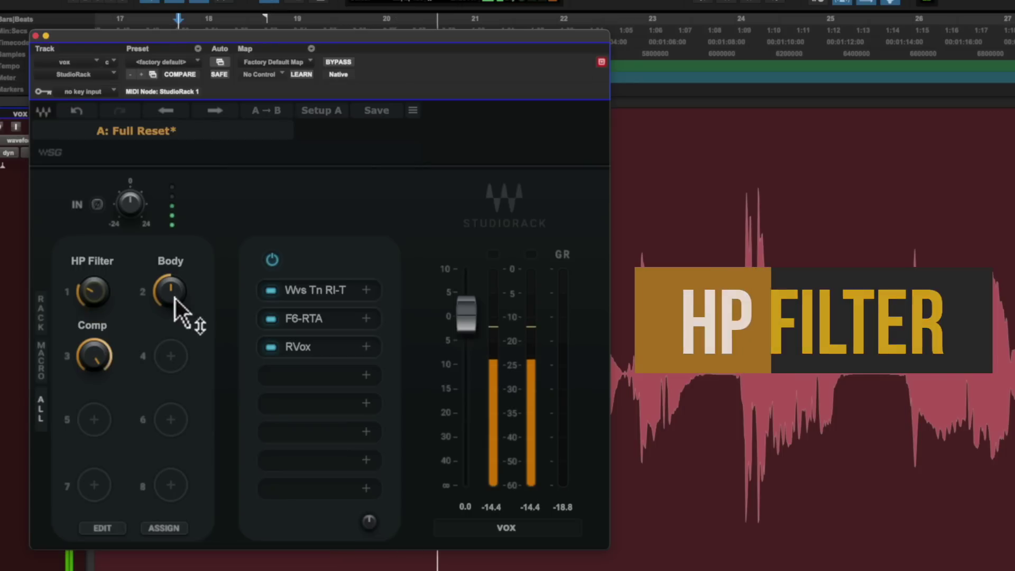
{"action": "left_click_drag", "start_coordinate": [175, 299], "coordinate": [175, 288]}
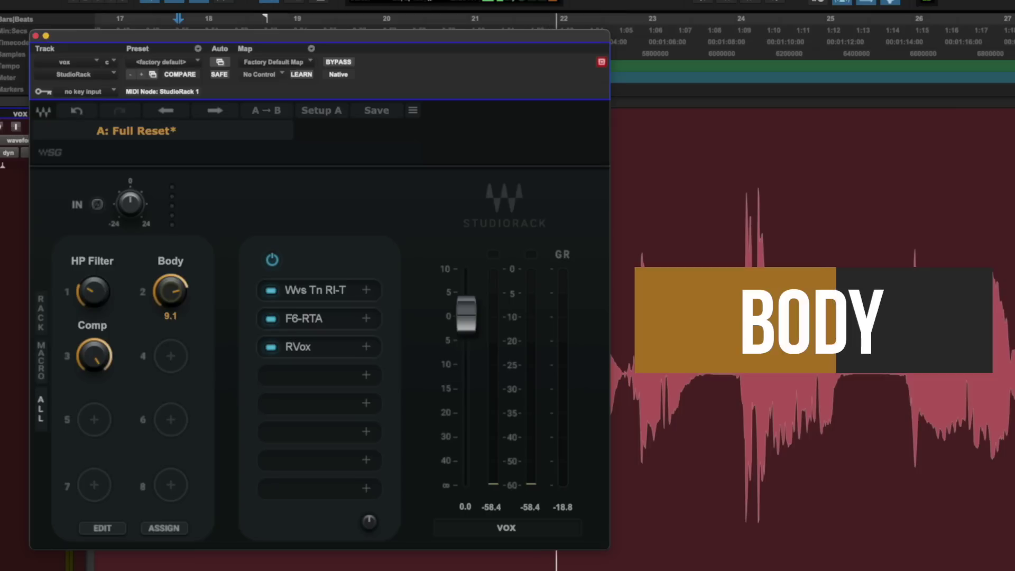
{"action": "left_click_drag", "start_coordinate": [175, 288], "coordinate": [174, 292]}
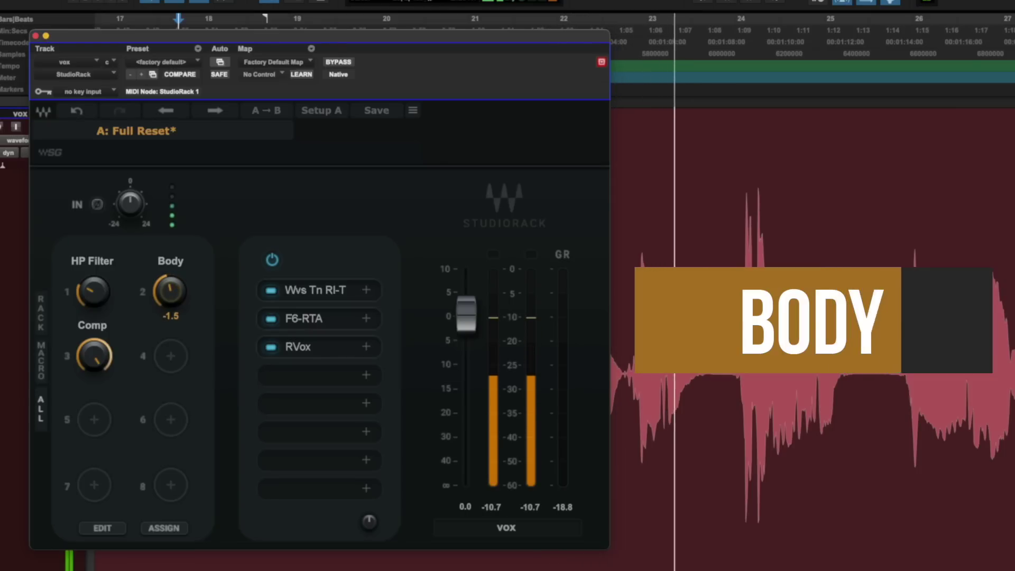
{"action": "left_click_drag", "start_coordinate": [98, 360], "coordinate": [98, 410]}
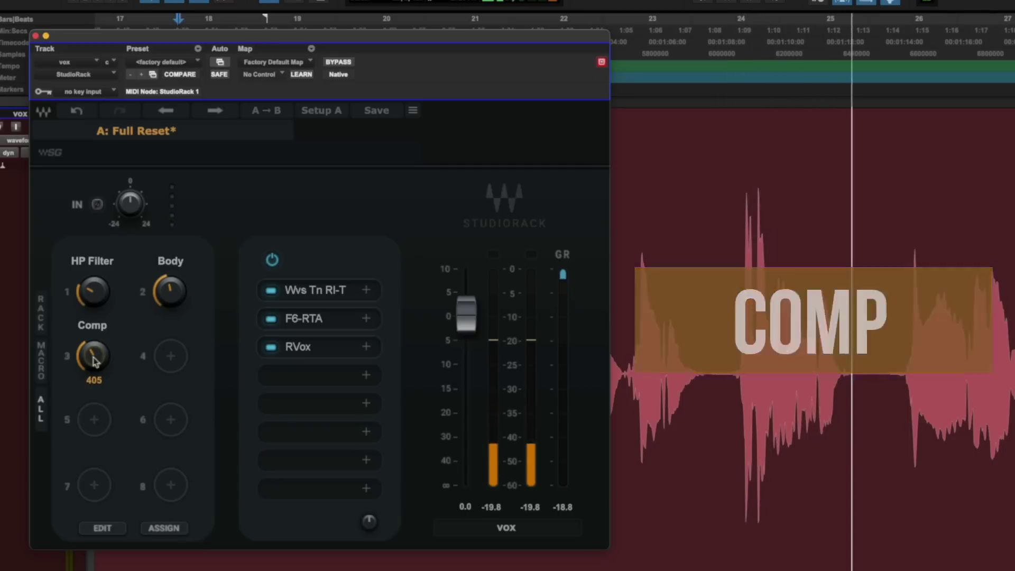
{"action": "key", "text": "space"}
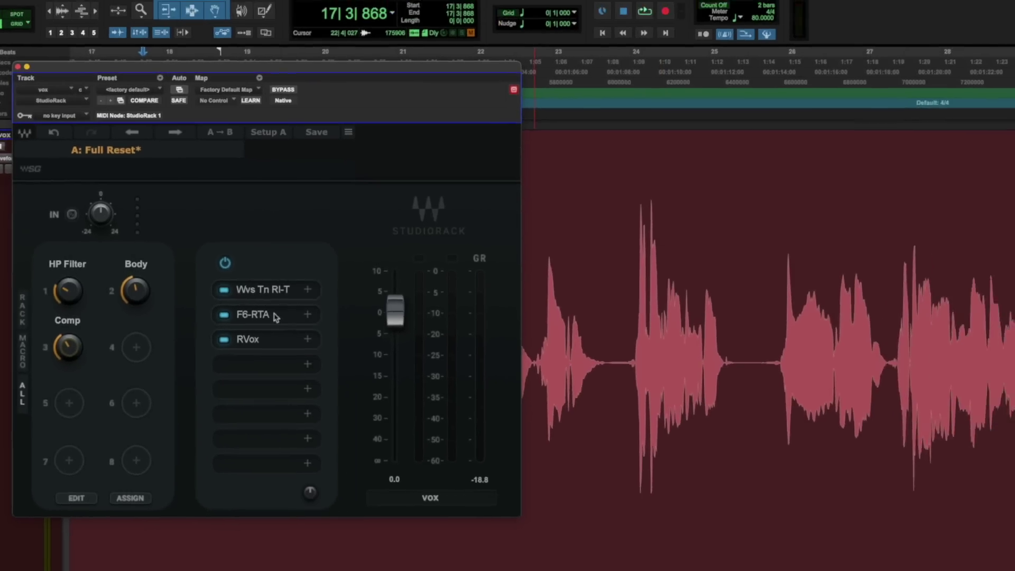
- Open the F6-RTA plugin window, then close it again
{"action": "left_click", "coordinate": [322, 318]}
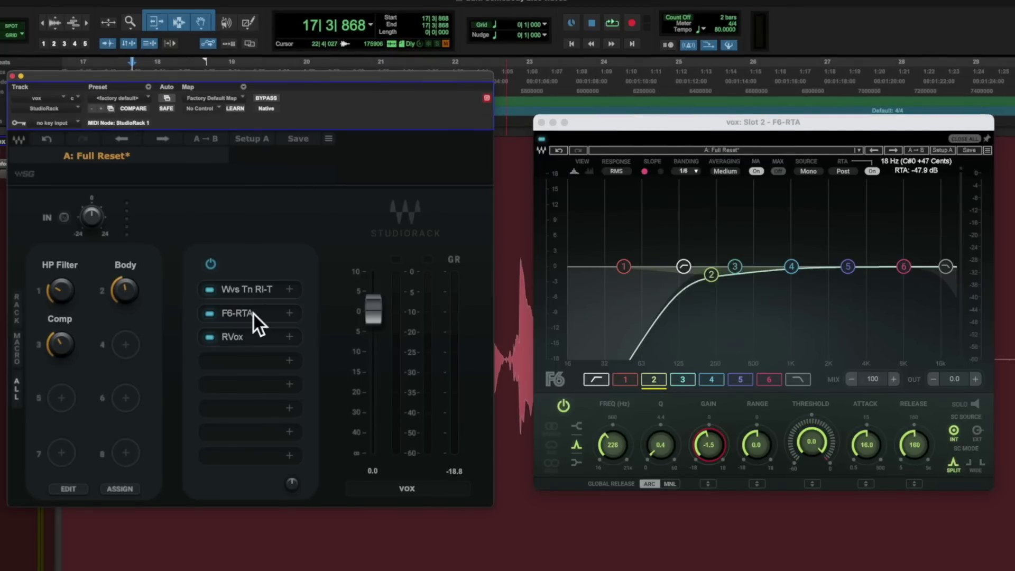
{"action": "left_click", "coordinate": [254, 314]}
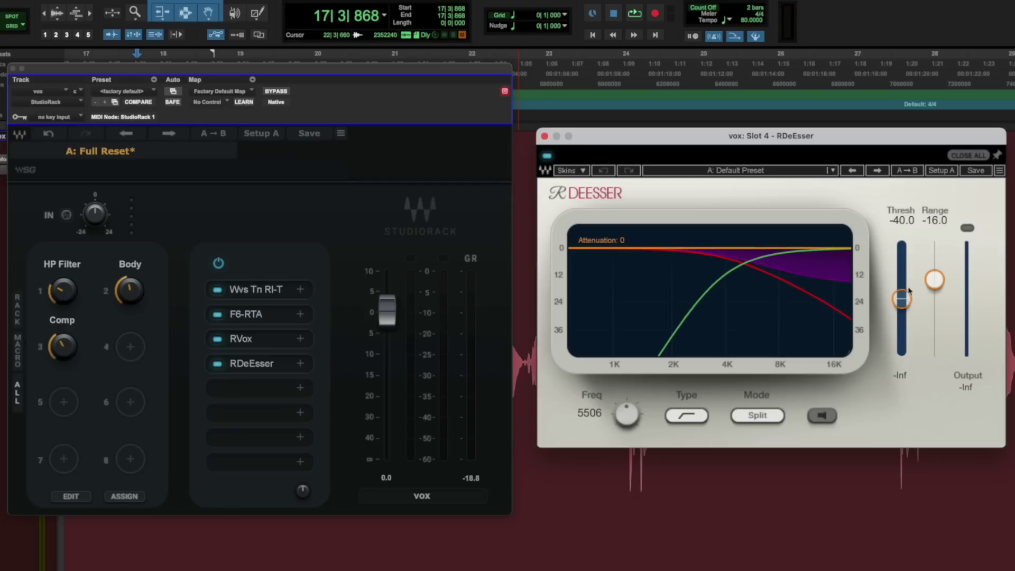
- Link RDeEsser's Range control to Macro 4
{"action": "right_click", "coordinate": [935, 283]}
{"action": "mouse_move", "coordinate": [1004, 331]}
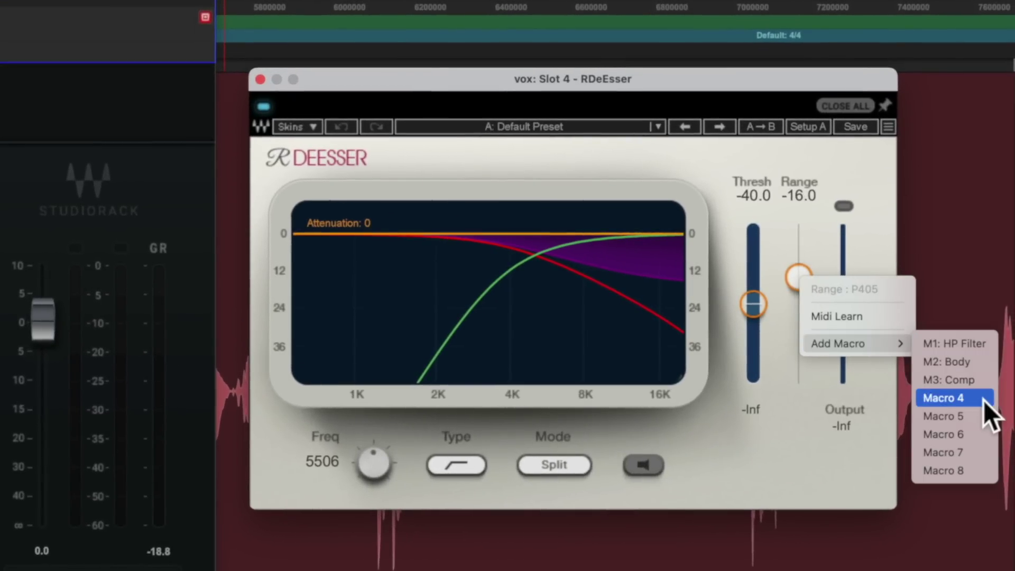
{"action": "left_click", "coordinate": [982, 401]}
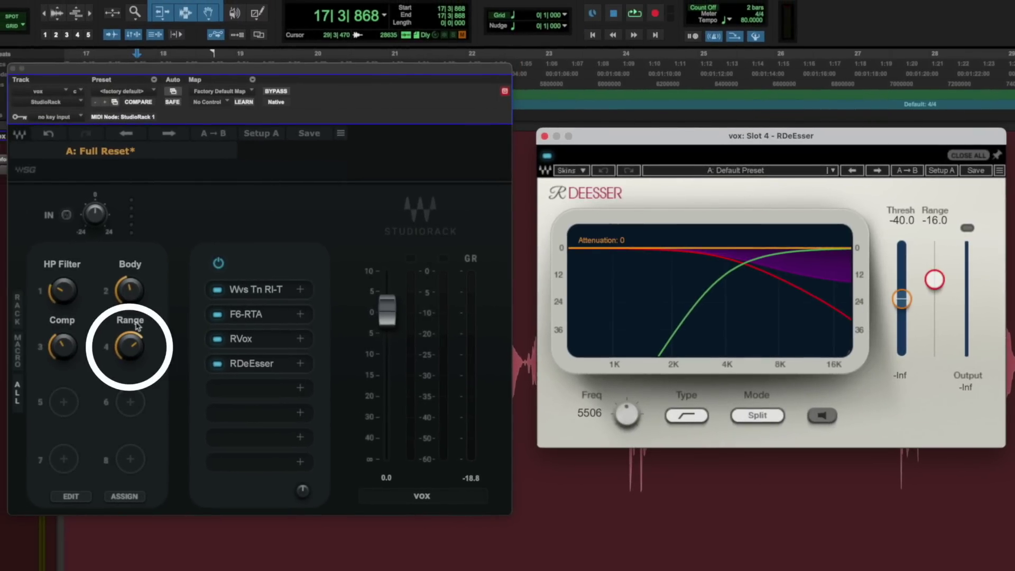
- Rename macro 4 to DeEss and turn it to vary the de-esser range
{"action": "left_click", "coordinate": [137, 324]}
{"action": "double_click", "coordinate": [136, 320]}
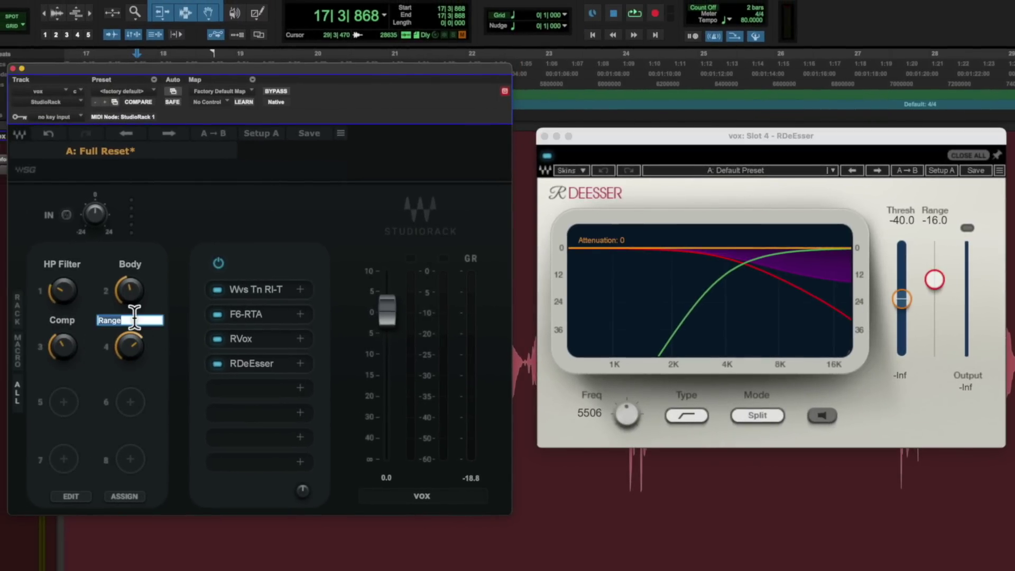
{"action": "type", "text": "DeEss"}
{"action": "key", "text": "Return"}
{"action": "mouse_move", "coordinate": [130, 347]}
{"action": "left_mouse_down"}
{"action": "mouse_move", "coordinate": [130, 358]}
{"action": "mouse_move", "coordinate": [130, 343]}
{"action": "left_mouse_up"}
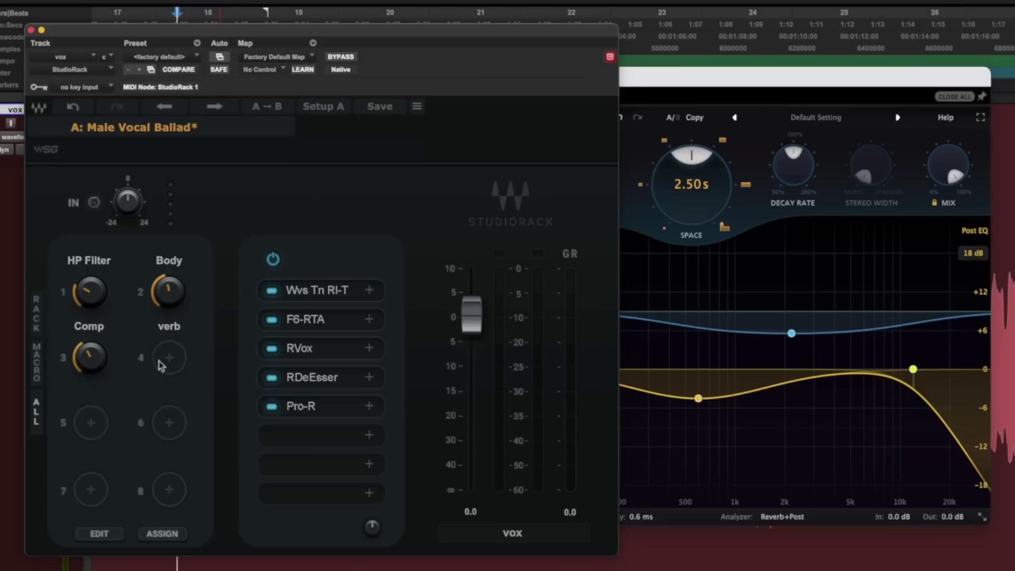
- Assign S5 Pro-R's Mix to the verb macro and sweep the knob to check the reverb mix
{"action": "left_click", "coordinate": [161, 366]}
{"action": "mouse_move", "coordinate": [257, 479]}
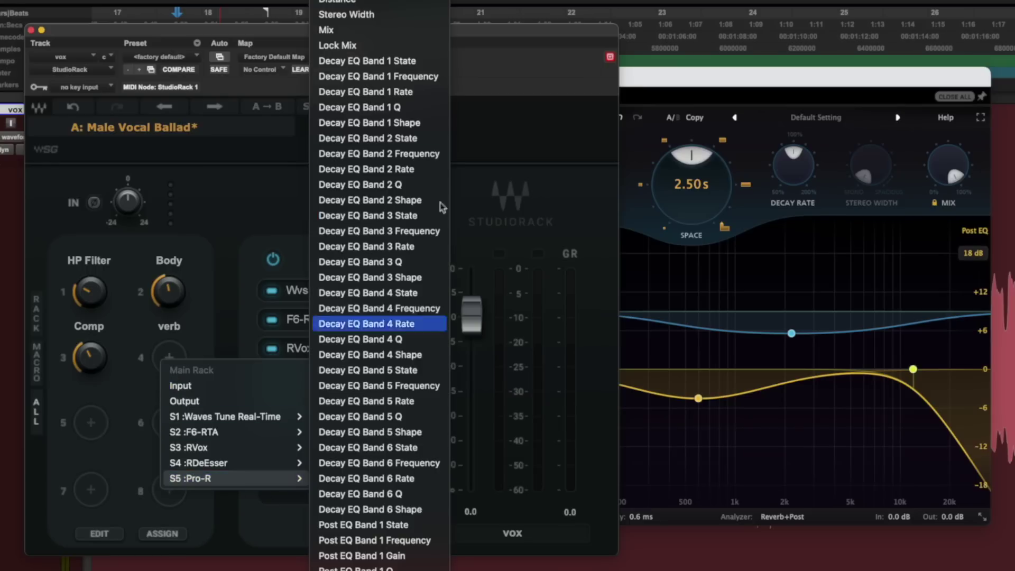
{"action": "left_click", "coordinate": [359, 33]}
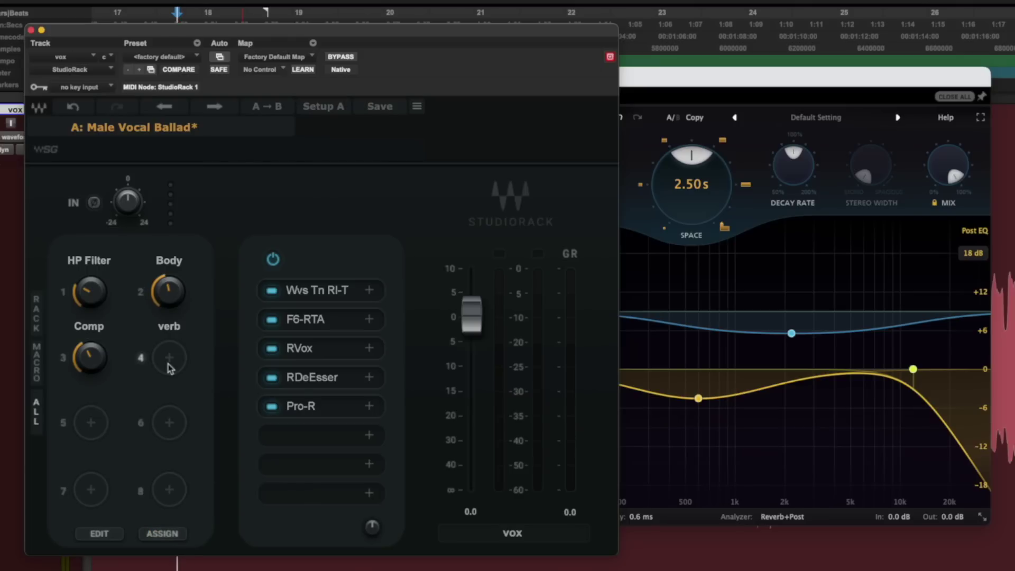
{"action": "left_click", "coordinate": [169, 363]}
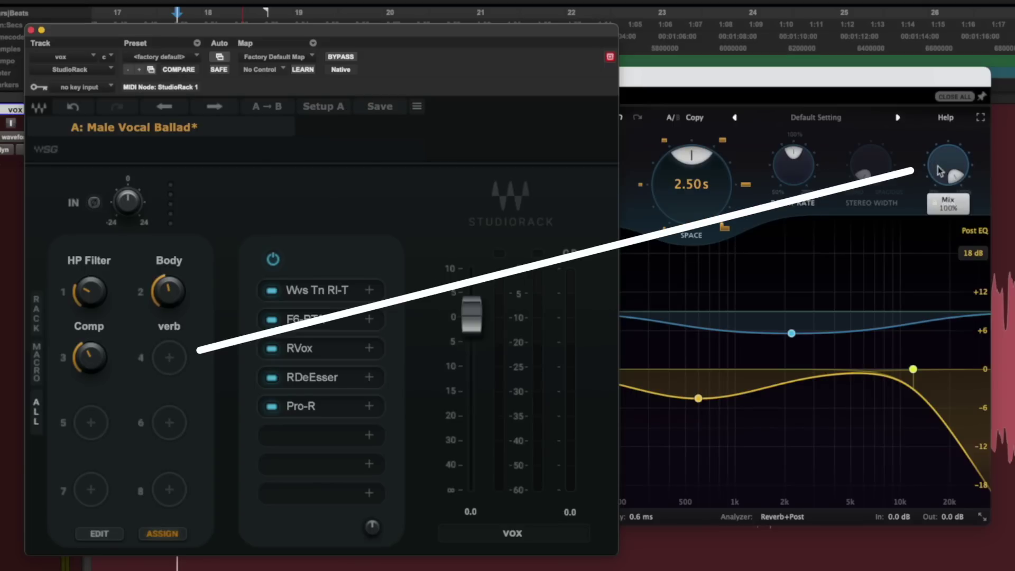
{"action": "left_click_drag", "start_coordinate": [149, 427], "coordinate": [151, 400]}
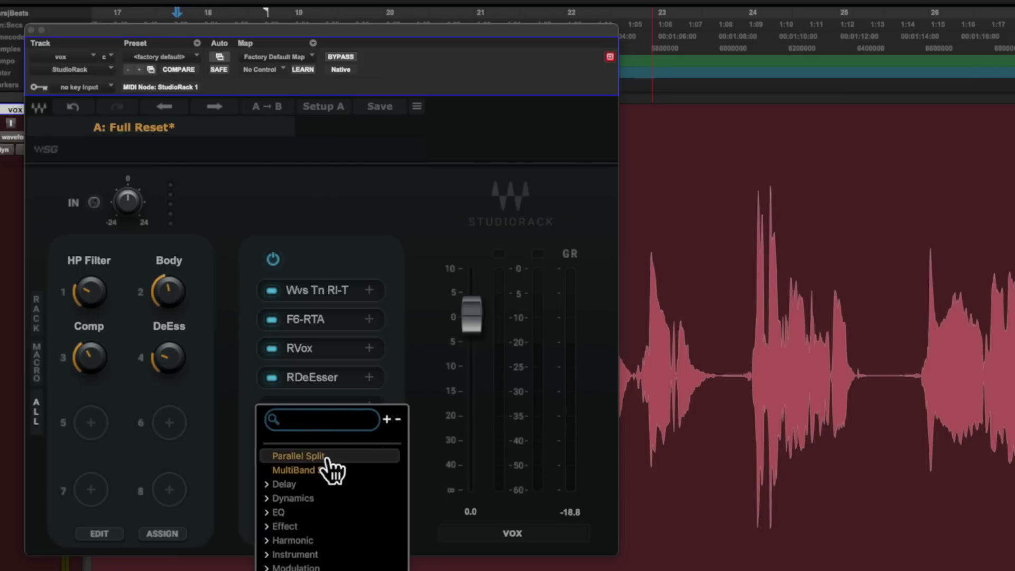
- Pick Parallel Split from the empty slot's plugin browser and activate chain 2
{"action": "left_click", "coordinate": [342, 456]}
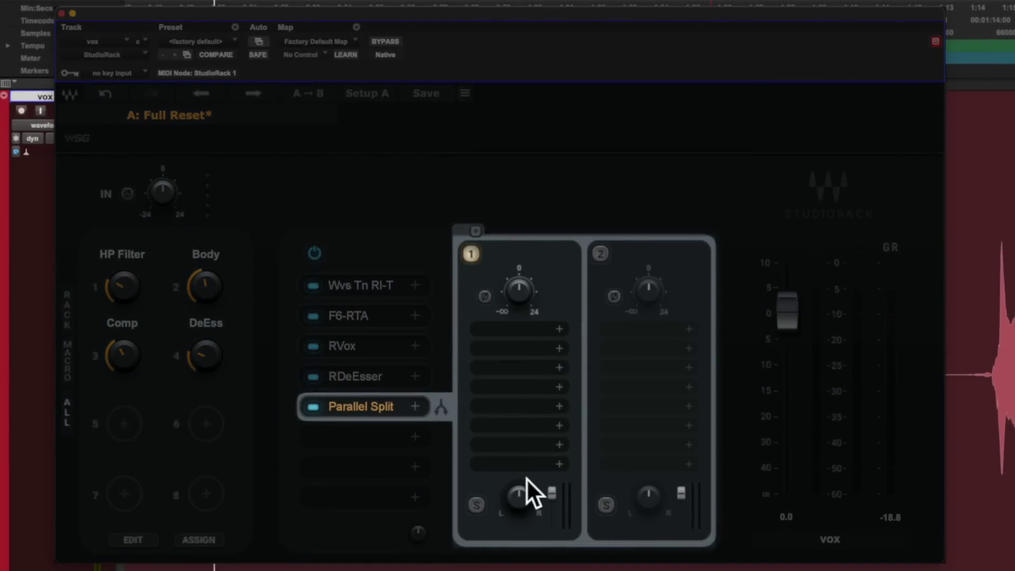
{"action": "left_click", "coordinate": [602, 254]}
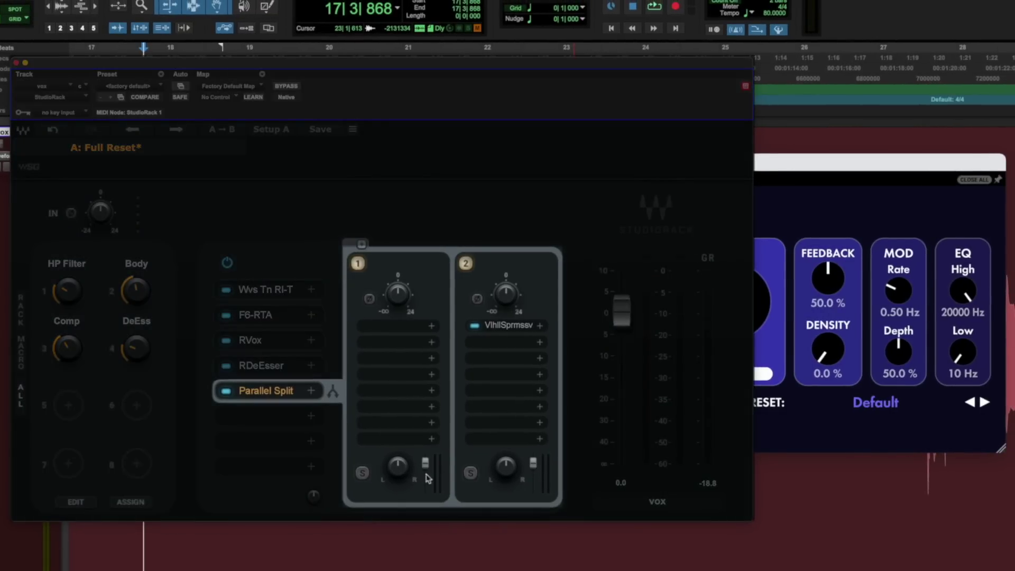
- Audition the Valhalla Supermassive chain on playback and settle its output level around -4.5 dB
{"action": "mouse_move", "coordinate": [537, 467]}
{"action": "left_mouse_down"}
{"action": "mouse_move", "coordinate": [533, 485]}
{"action": "mouse_move", "coordinate": [533, 473]}
{"action": "left_mouse_up"}
{"action": "left_click_drag", "start_coordinate": [533, 473], "coordinate": [533, 490]}
{"action": "key", "text": "space"}
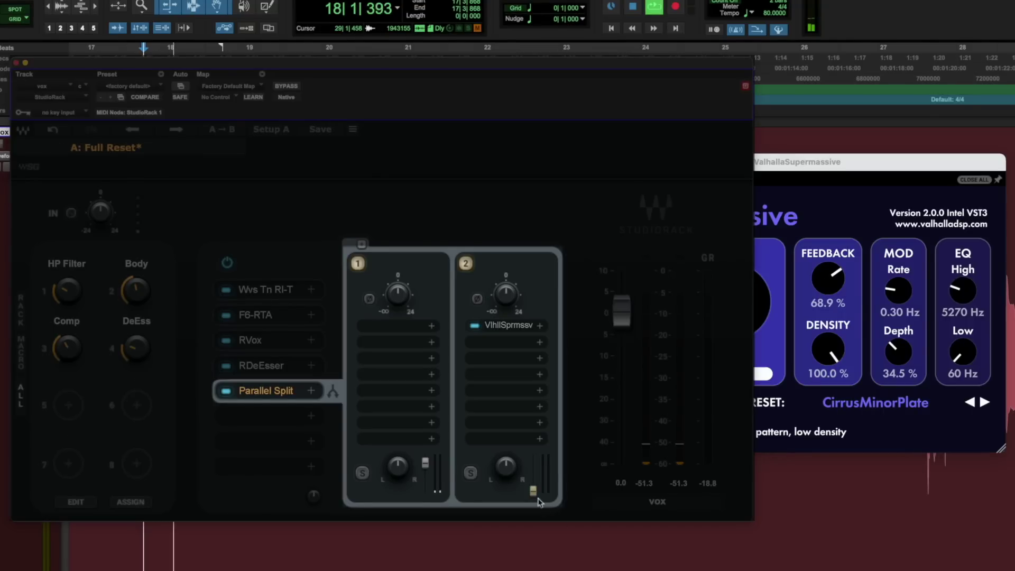
{"action": "left_click_drag", "start_coordinate": [533, 489], "coordinate": [533, 466]}
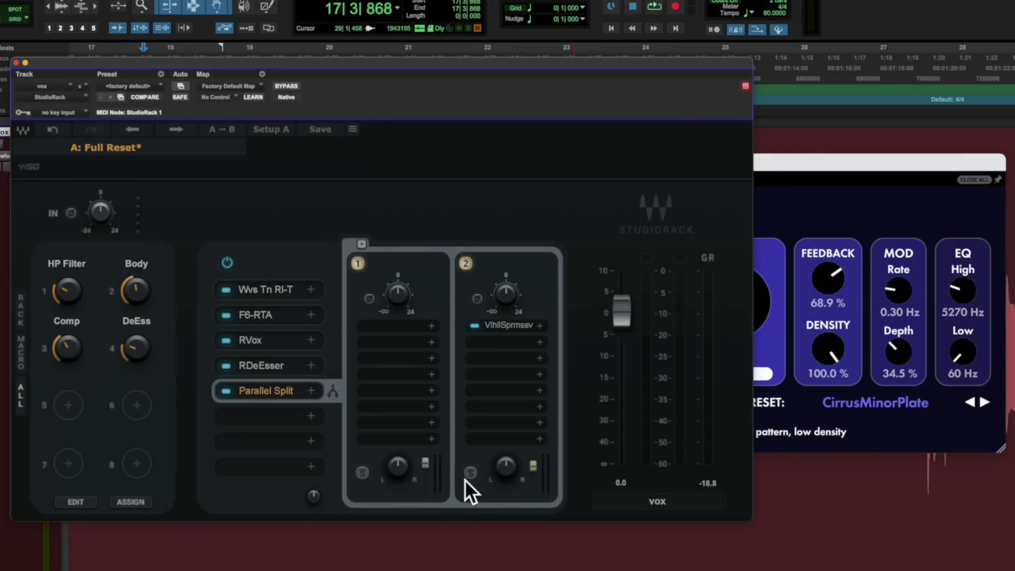
- Assign parallel chain 2's output level to macro 5, Verb, and test it
{"action": "right_click", "coordinate": [531, 468]}
{"action": "mouse_move", "coordinate": [580, 515]}
{"action": "left_click", "coordinate": [669, 563]}
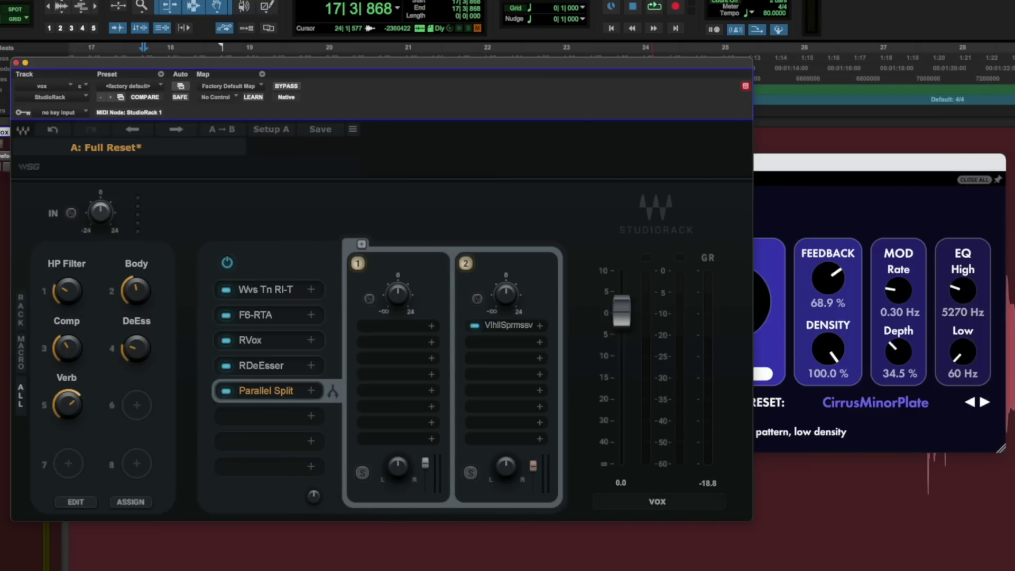
{"action": "mouse_move", "coordinate": [69, 405]}
{"action": "left_mouse_down"}
{"action": "mouse_move", "coordinate": [68, 437]}
{"action": "mouse_move", "coordinate": [68, 398]}
{"action": "left_mouse_up"}
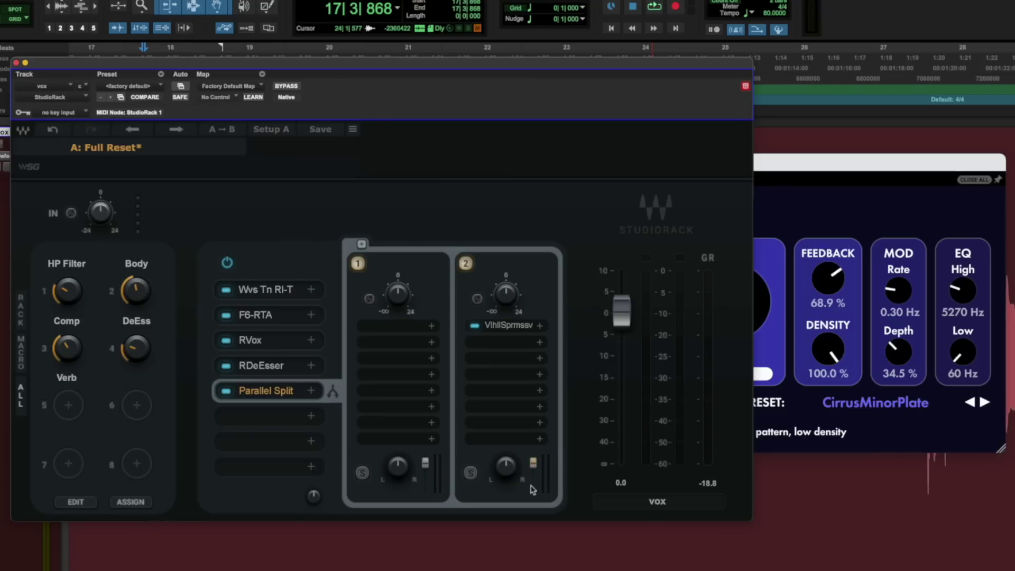
- Link ValhallaSupermassive's Mix to the Verb macro, sweeping it between about 37% and 59%
{"action": "left_click", "coordinate": [69, 405]}
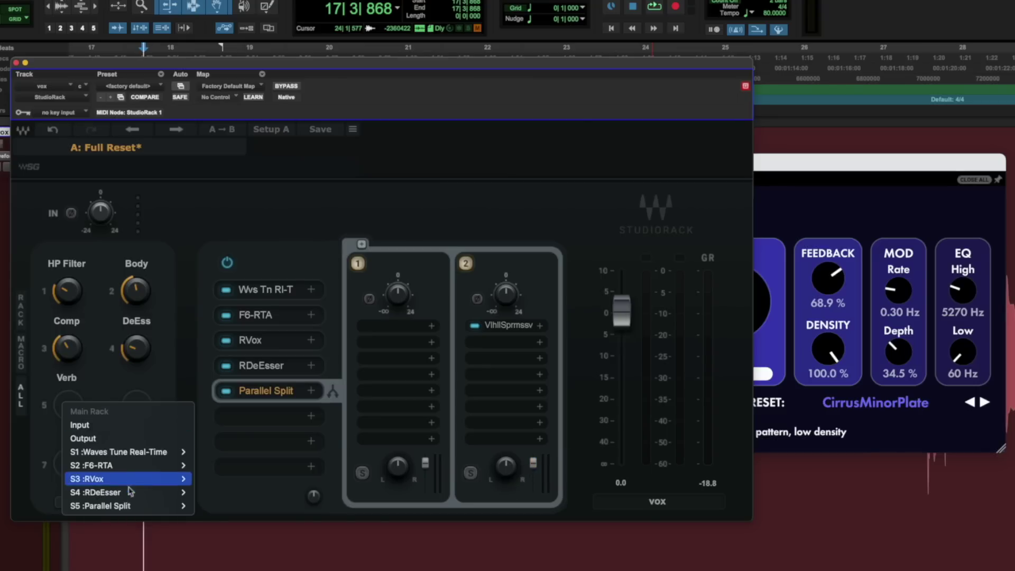
{"action": "mouse_move", "coordinate": [159, 506]}
{"action": "mouse_move", "coordinate": [270, 535]}
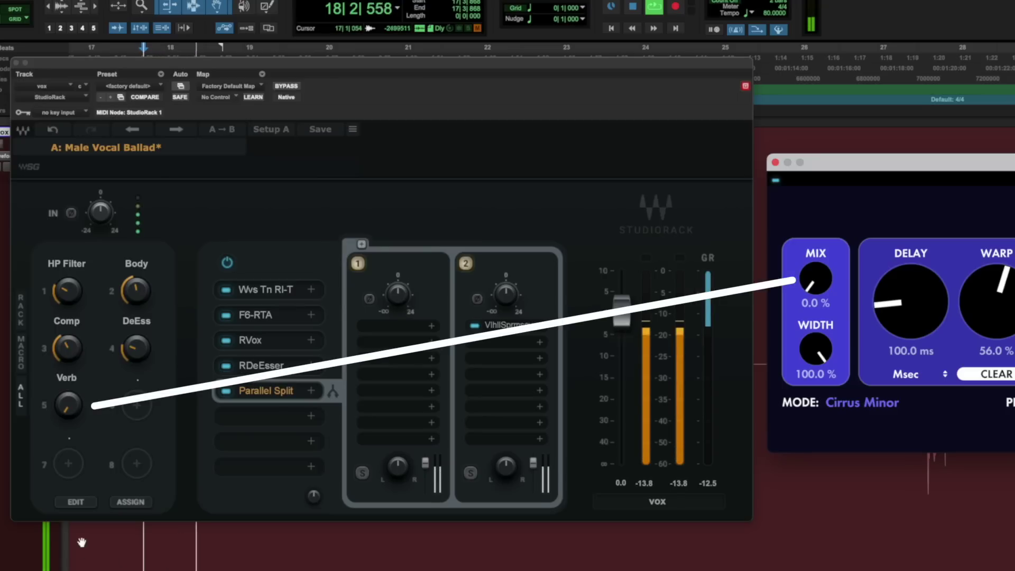
{"action": "mouse_move", "coordinate": [71, 408]}
{"action": "left_mouse_down"}
{"action": "mouse_move", "coordinate": [71, 347]}
{"action": "mouse_move", "coordinate": [68, 397]}
{"action": "left_mouse_up"}
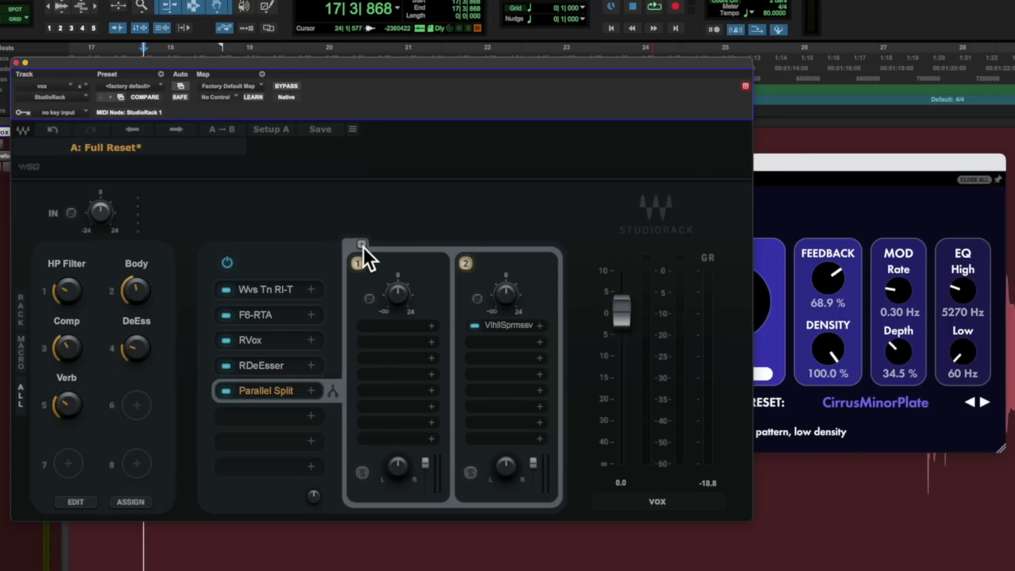
- Add a third parallel chain with H-Delay and map its output level to macro 6, Delay
{"action": "left_click", "coordinate": [362, 245]}
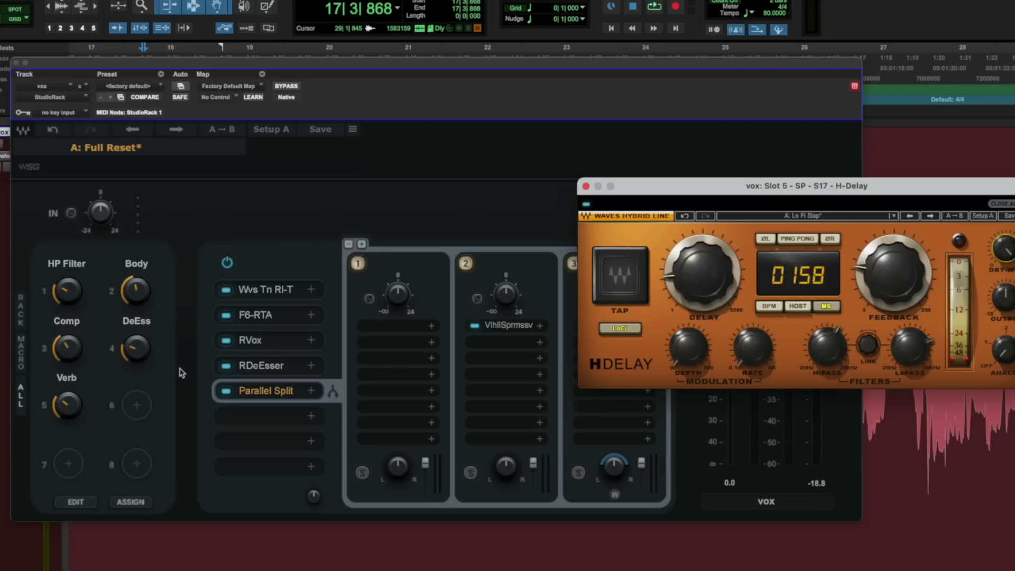
{"action": "left_click", "coordinate": [582, 445]}
{"action": "left_click", "coordinate": [130, 502]}
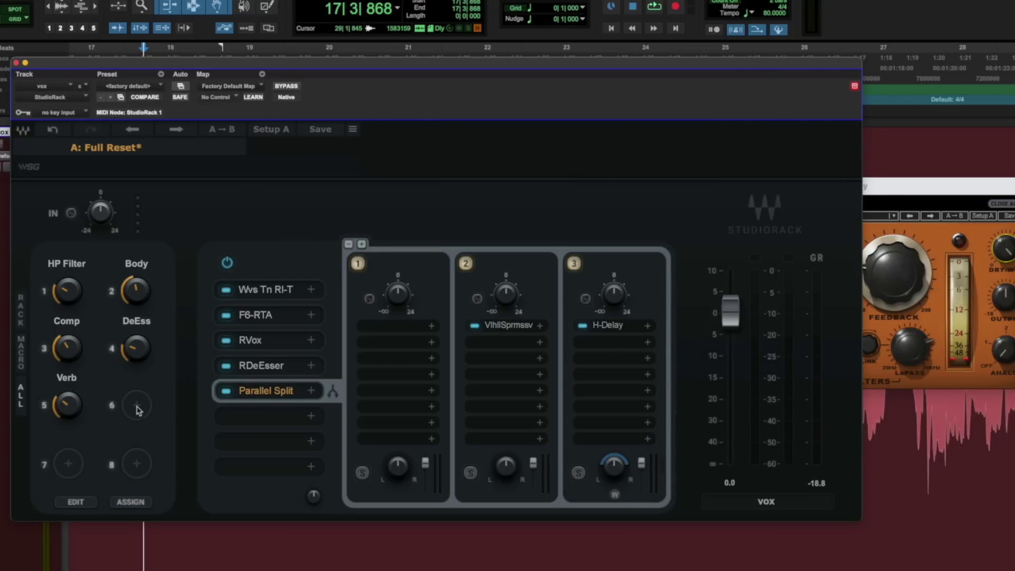
{"action": "left_click", "coordinate": [641, 464]}
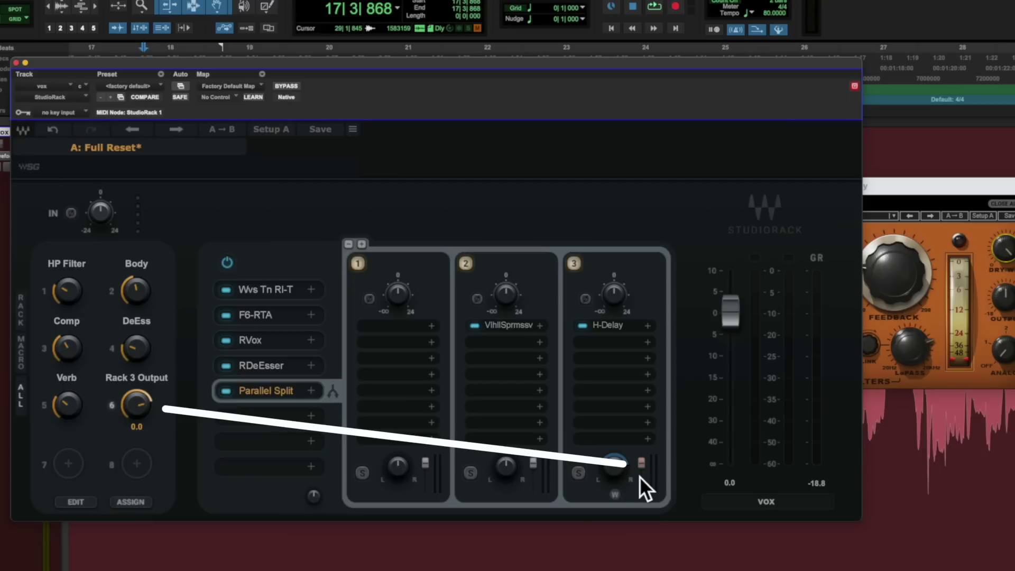
{"action": "left_click", "coordinate": [121, 502]}
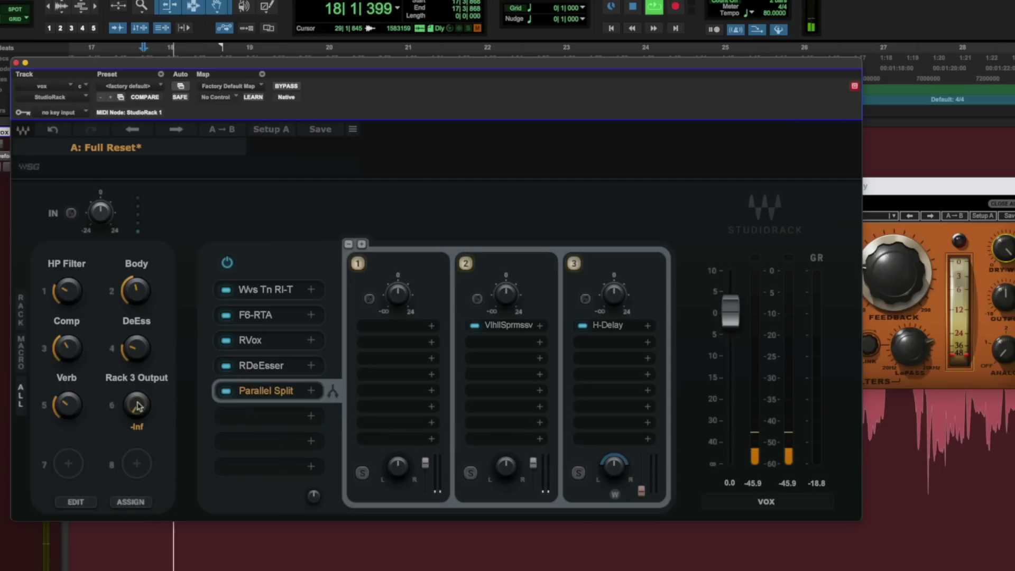
- Use the Delay macro to set the delay chain to about -8.4 dB, then stop playback
{"action": "left_click_drag", "start_coordinate": [138, 407], "coordinate": [138, 374]}
{"action": "left_click_drag", "start_coordinate": [66, 407], "coordinate": [66, 407]}
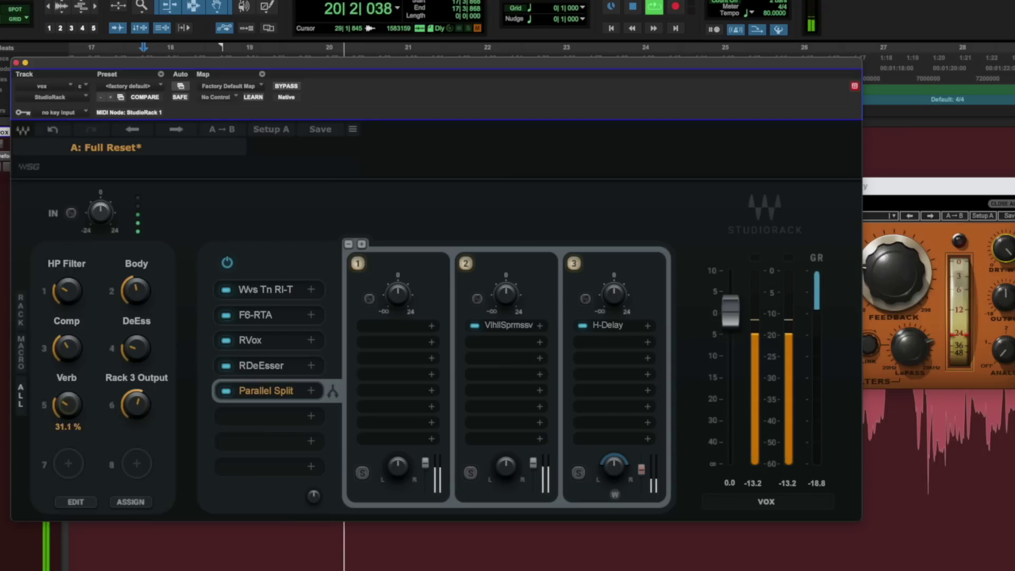
{"action": "mouse_move", "coordinate": [136, 405]}
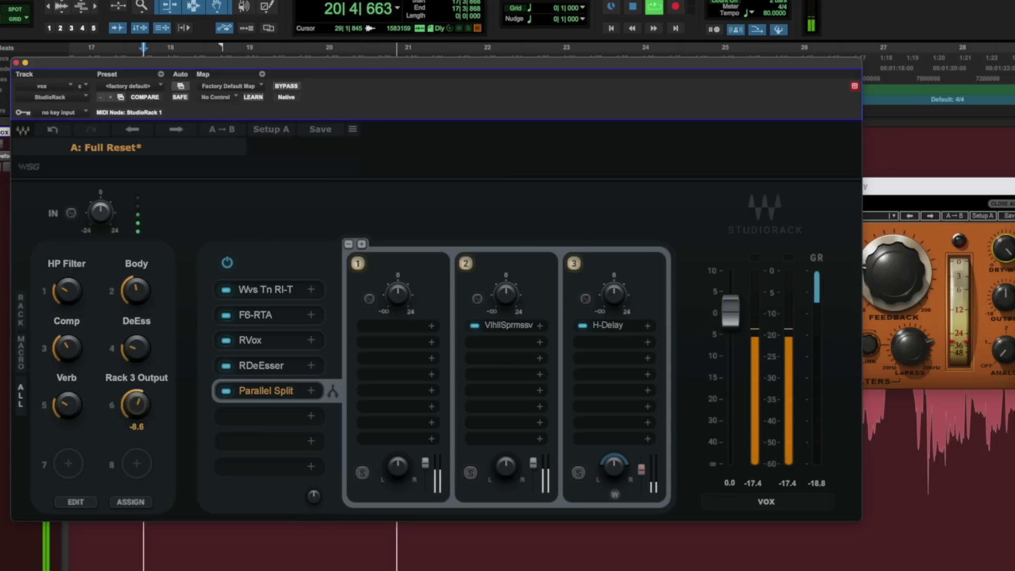
{"action": "key", "text": "space"}
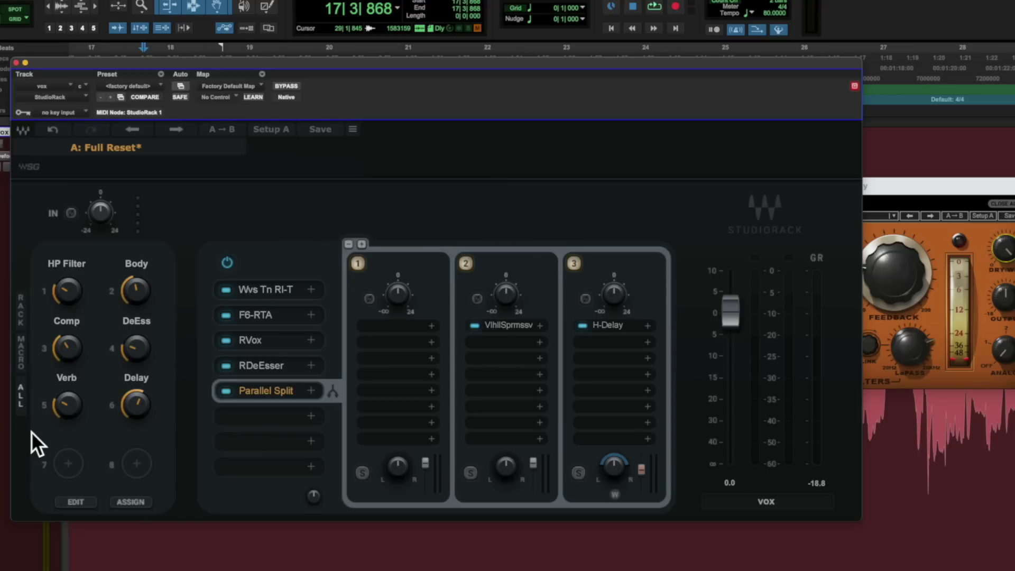
- Switch to the macro-only view and browse the plugin list, closing it without a choice
{"action": "left_click", "coordinate": [20, 350]}
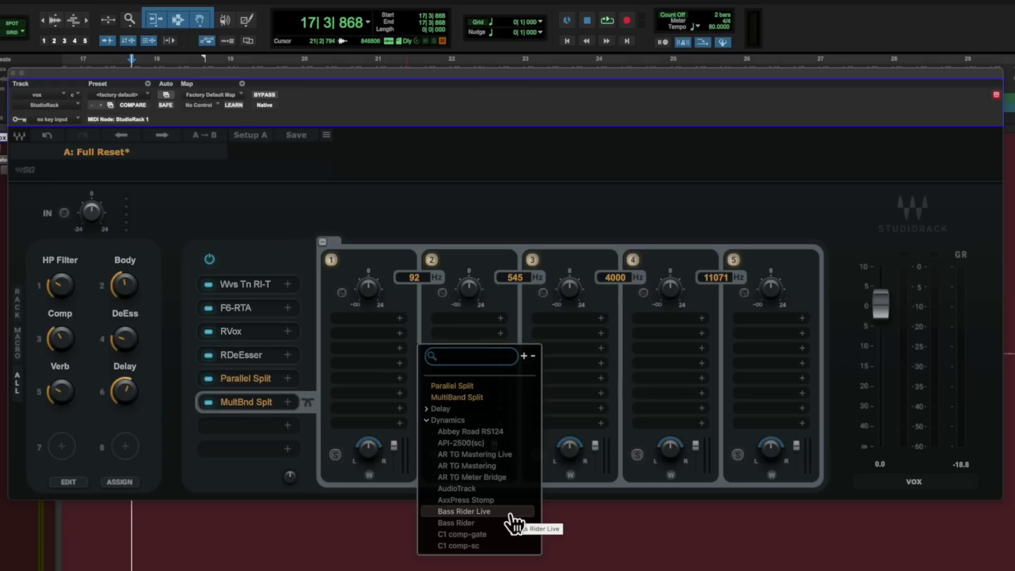
{"action": "scroll", "coordinate": [513, 493], "scroll_direction": "down", "scroll_amount": 3}
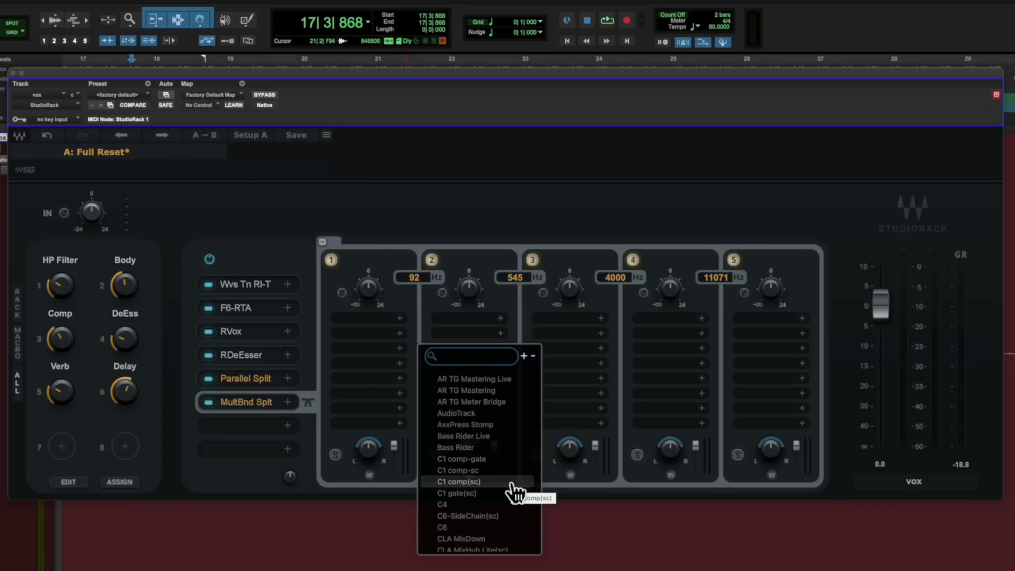
{"action": "left_click", "coordinate": [513, 483]}
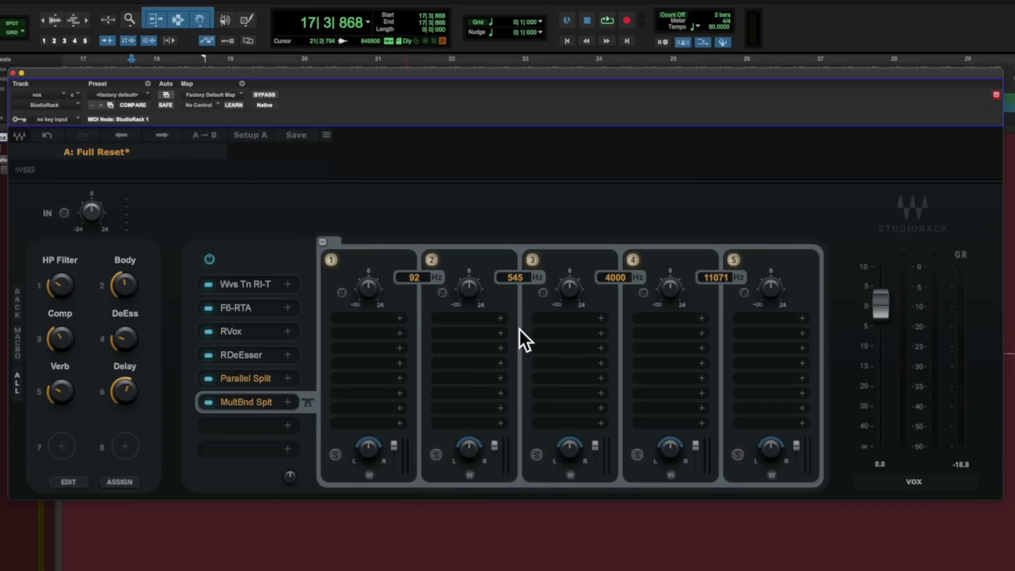
- Load Doubler2 on band 4 and adjust that band's output level during playback
{"action": "left_click", "coordinate": [674, 320]}
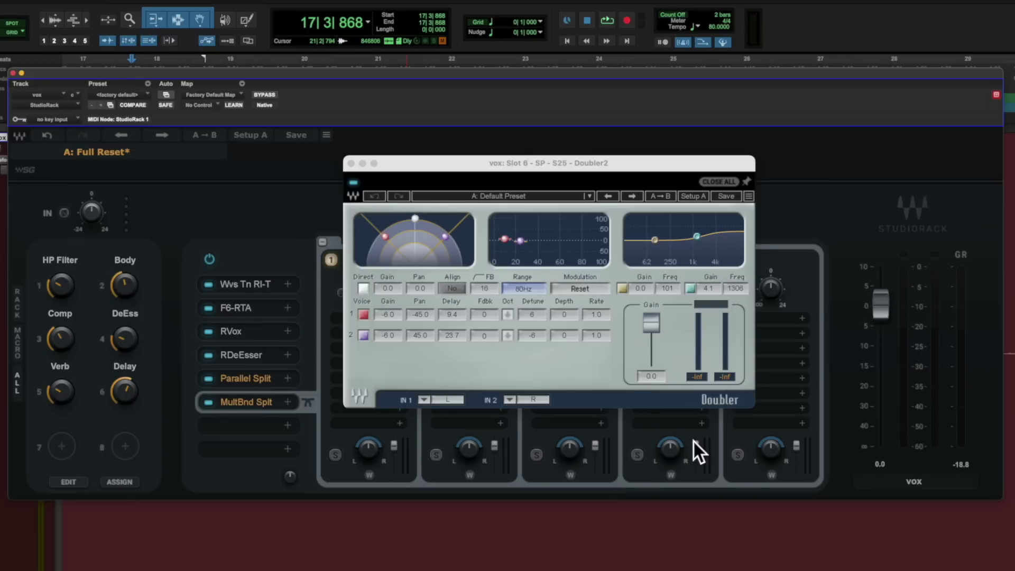
{"action": "left_click_drag", "start_coordinate": [695, 444], "coordinate": [696, 456]}
{"action": "key", "text": "space"}
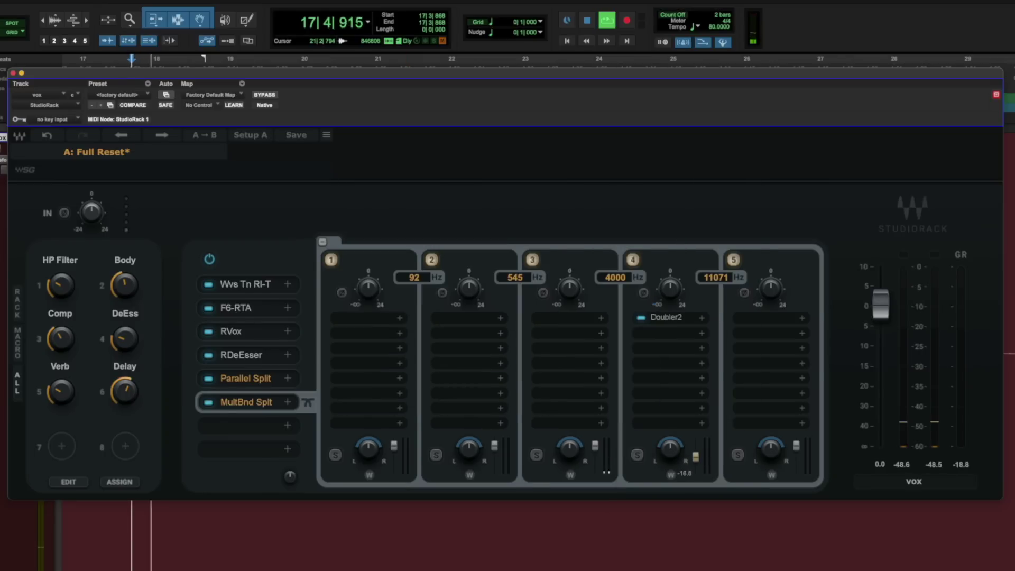
{"action": "mouse_move", "coordinate": [696, 453]}
{"action": "left_mouse_down"}
{"action": "mouse_move", "coordinate": [696, 471]}
{"action": "mouse_move", "coordinate": [696, 449]}
{"action": "left_mouse_up"}
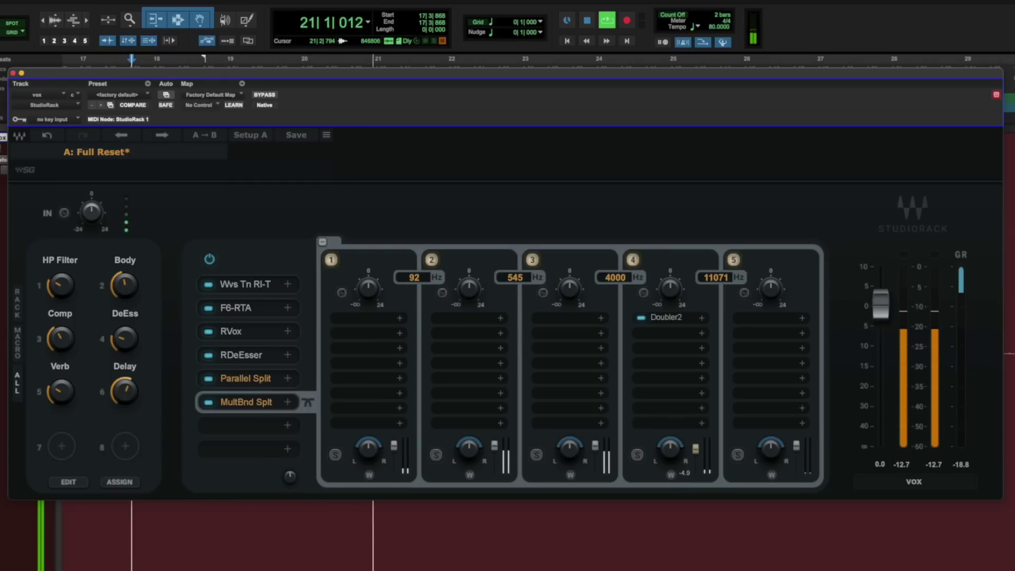
{"action": "key", "text": "space"}
- Map band 4's output level to macro 7 and name it Air width
{"action": "right_click", "coordinate": [695, 448]}
{"action": "mouse_move", "coordinate": [736, 493]}
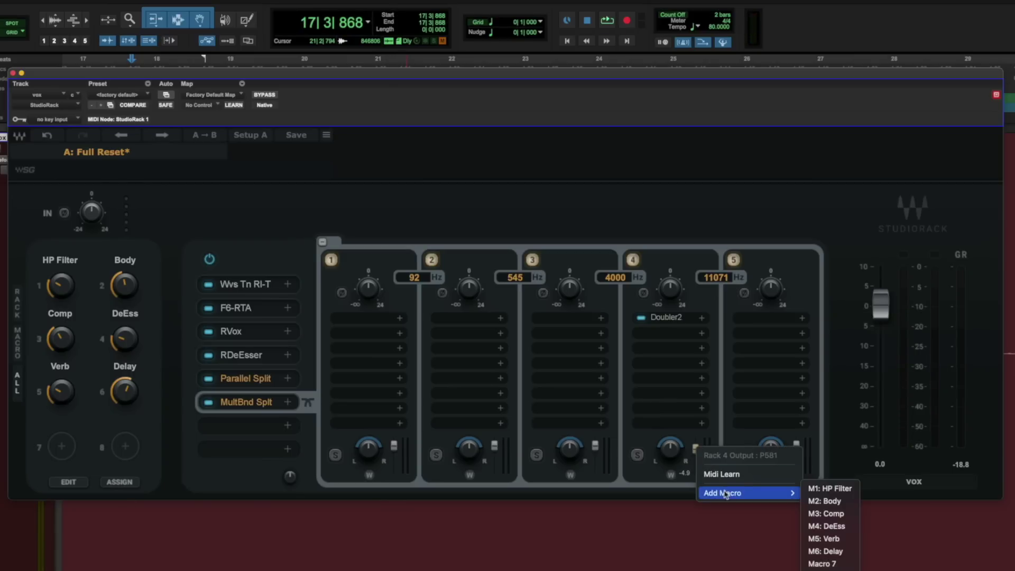
{"action": "left_click", "coordinate": [825, 563]}
{"action": "type", "text": "Air width"}
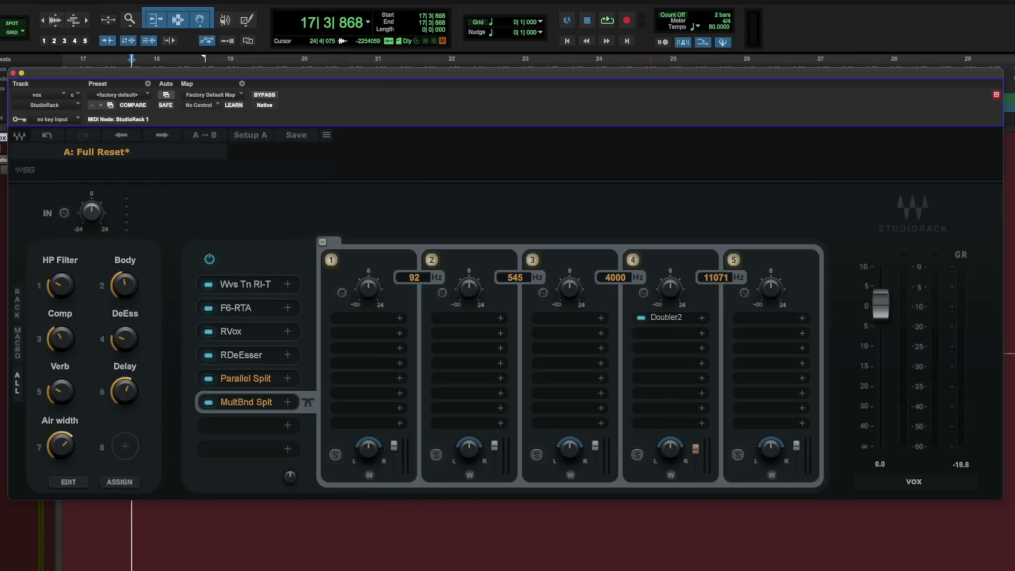
{"action": "left_click", "coordinate": [265, 95]}
{"action": "key", "text": "space"}
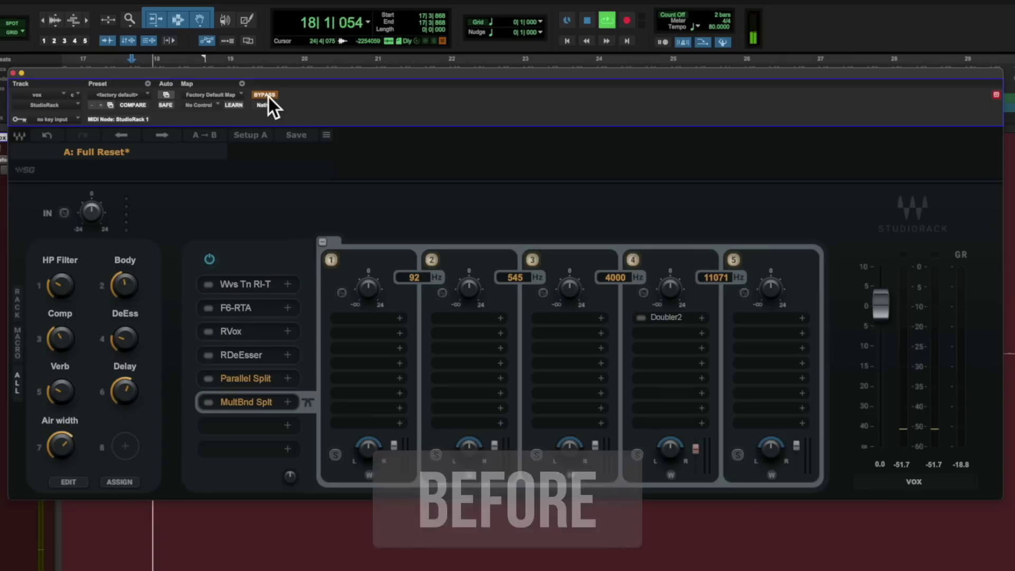
{"action": "left_click", "coordinate": [268, 96]}
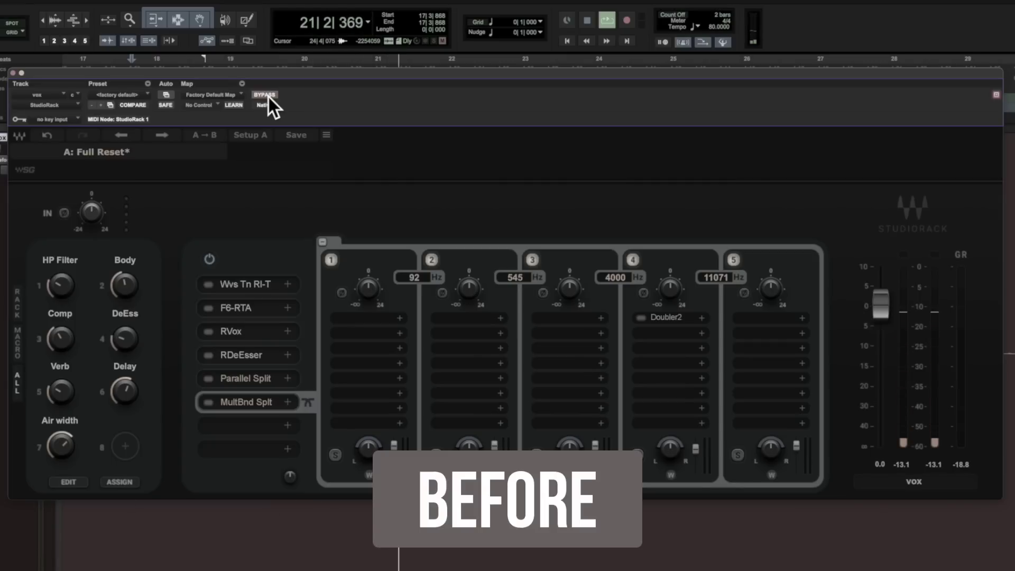
{"action": "left_click", "coordinate": [265, 95]}
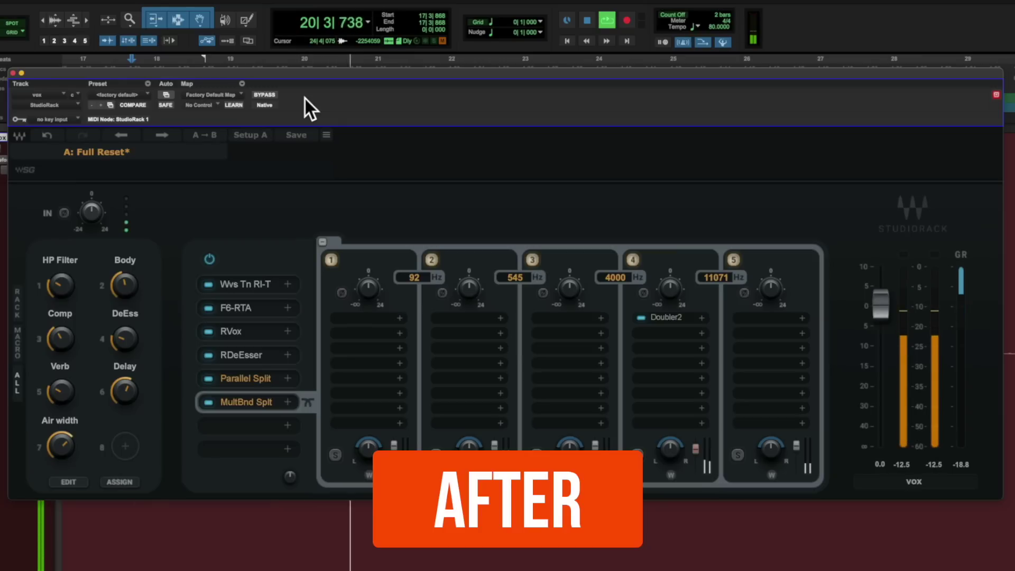
{"action": "key", "text": "space"}
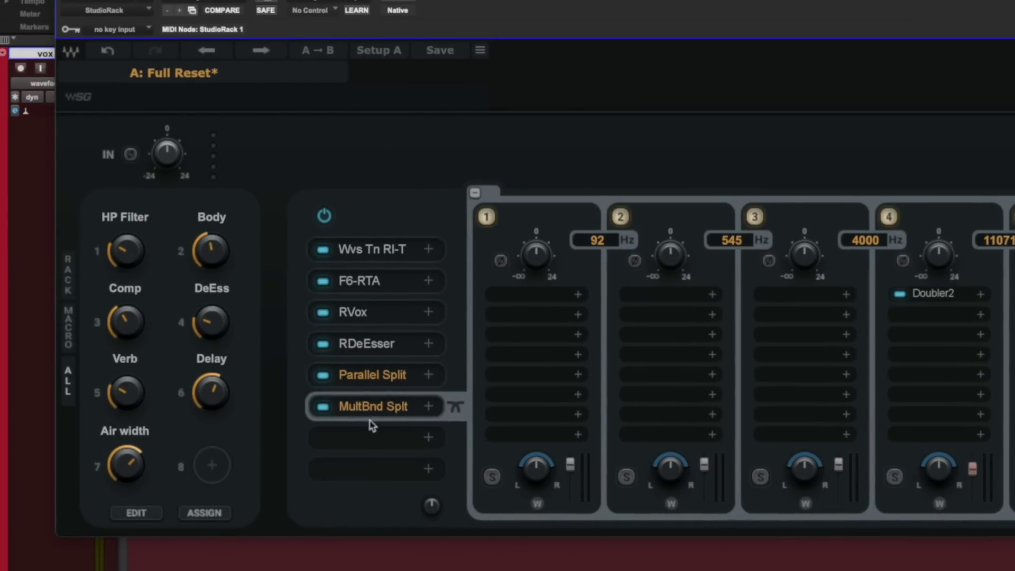
- Move MultBnd Splt and Parallel Split to the bottom slots and place RDeEsser ahead of RVox
{"action": "left_click_drag", "start_coordinate": [359, 407], "coordinate": [376, 445]}
{"action": "left_click_drag", "start_coordinate": [359, 375], "coordinate": [376, 471]}
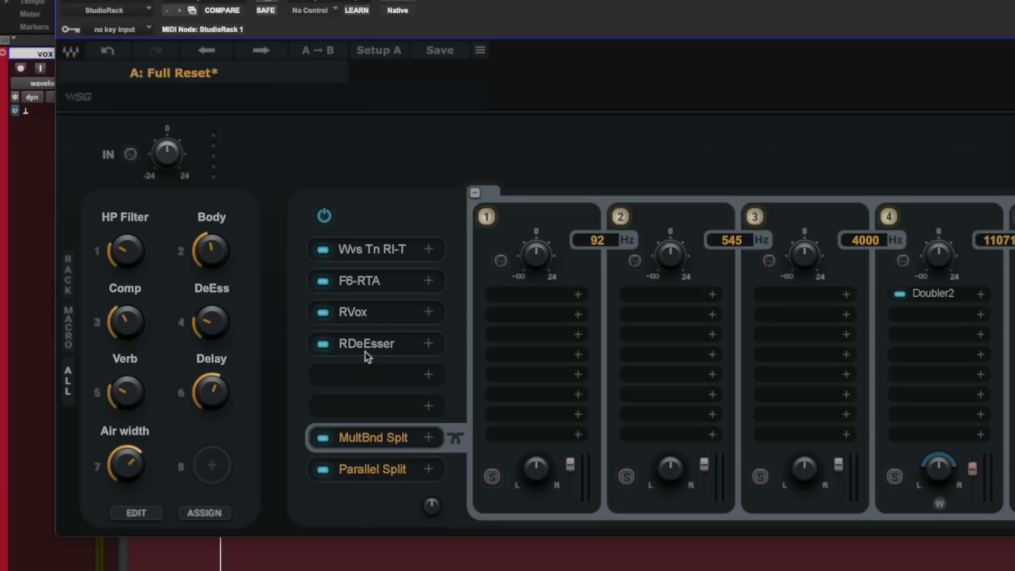
{"action": "left_click_drag", "start_coordinate": [368, 357], "coordinate": [374, 374]}
{"action": "left_click_drag", "start_coordinate": [381, 317], "coordinate": [353, 316]}
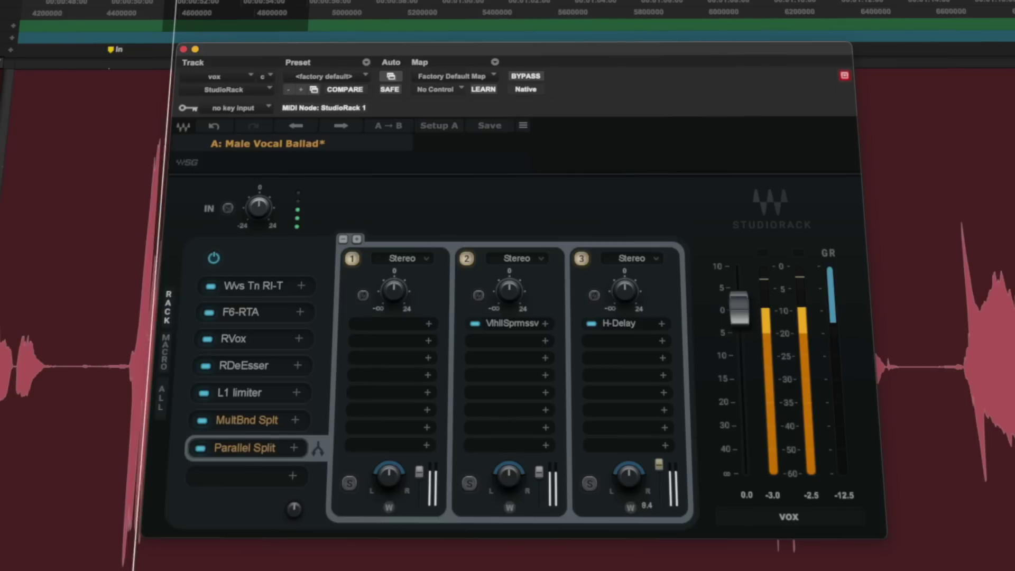
- Pull down the reverb rack's output level and show the macro knobs beside the chain
{"action": "left_click_drag", "start_coordinate": [540, 472], "coordinate": [540, 486]}
{"action": "left_click", "coordinate": [161, 400]}
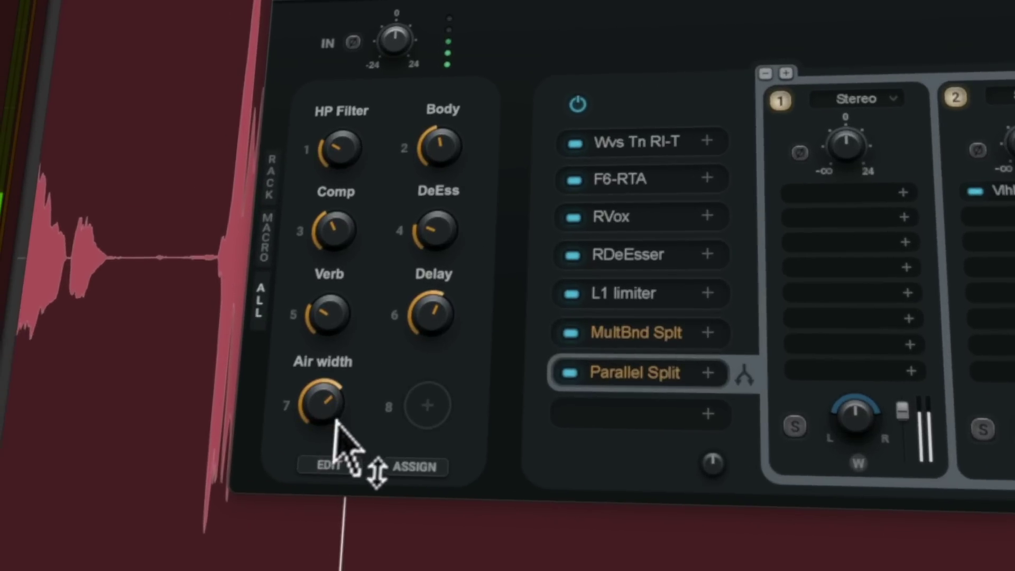